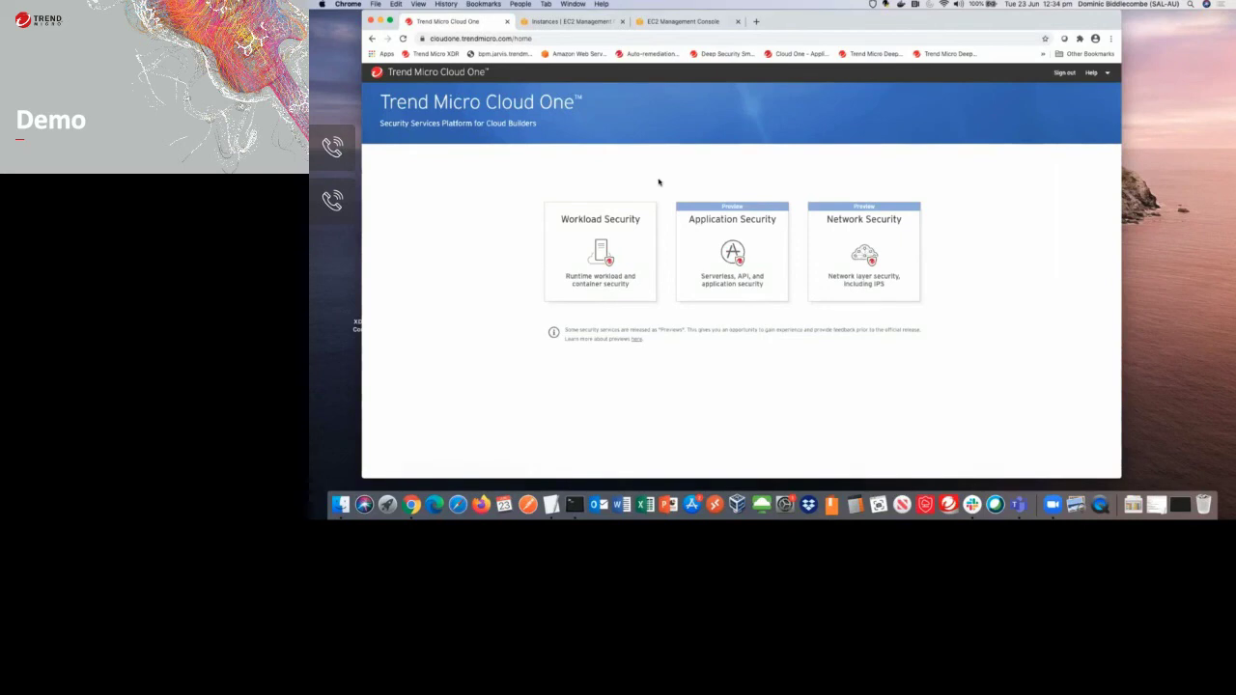
# Open Workload Security in Cloud One, then view the running web instances and the Web ASG Demo auto scaling group in AWS
pyautogui.click(604, 220)
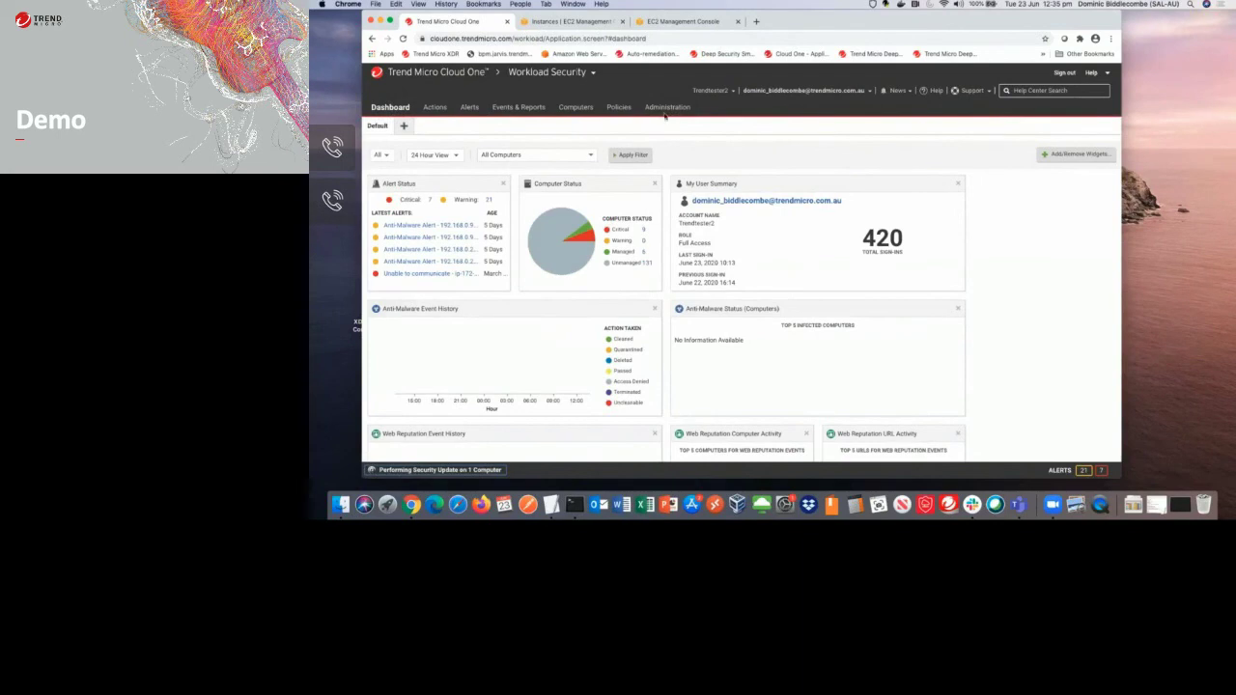
pyautogui.click(585, 26)
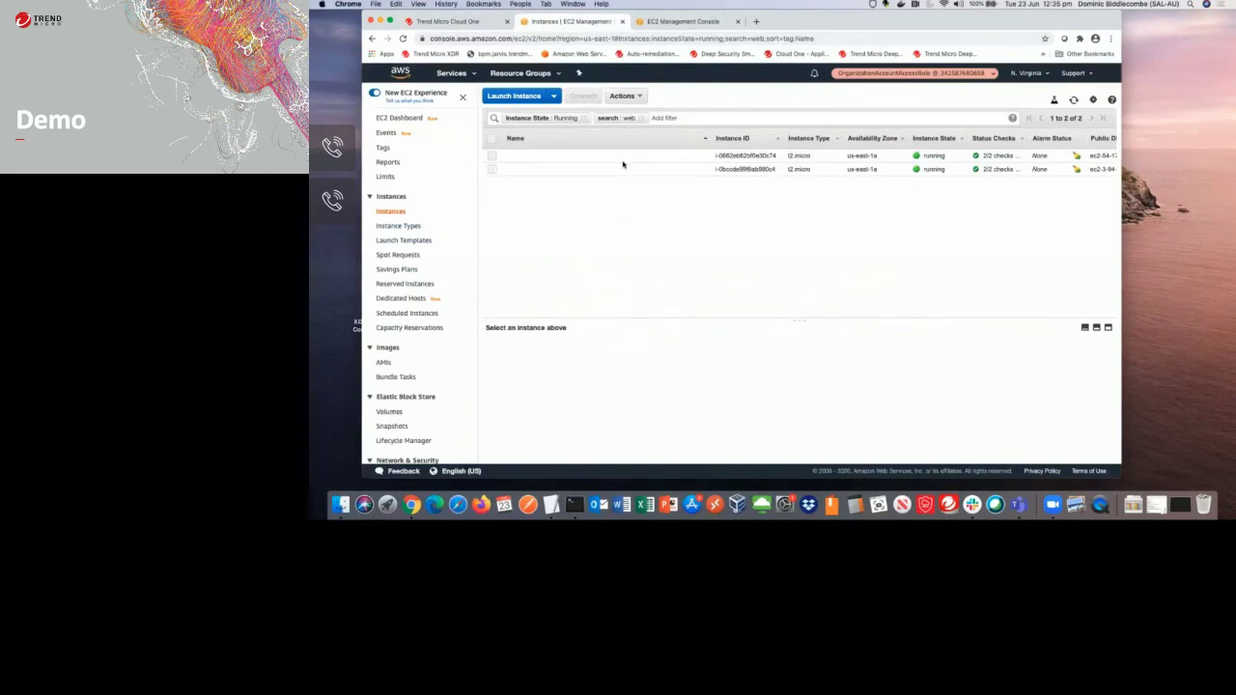
pyautogui.click(664, 23)
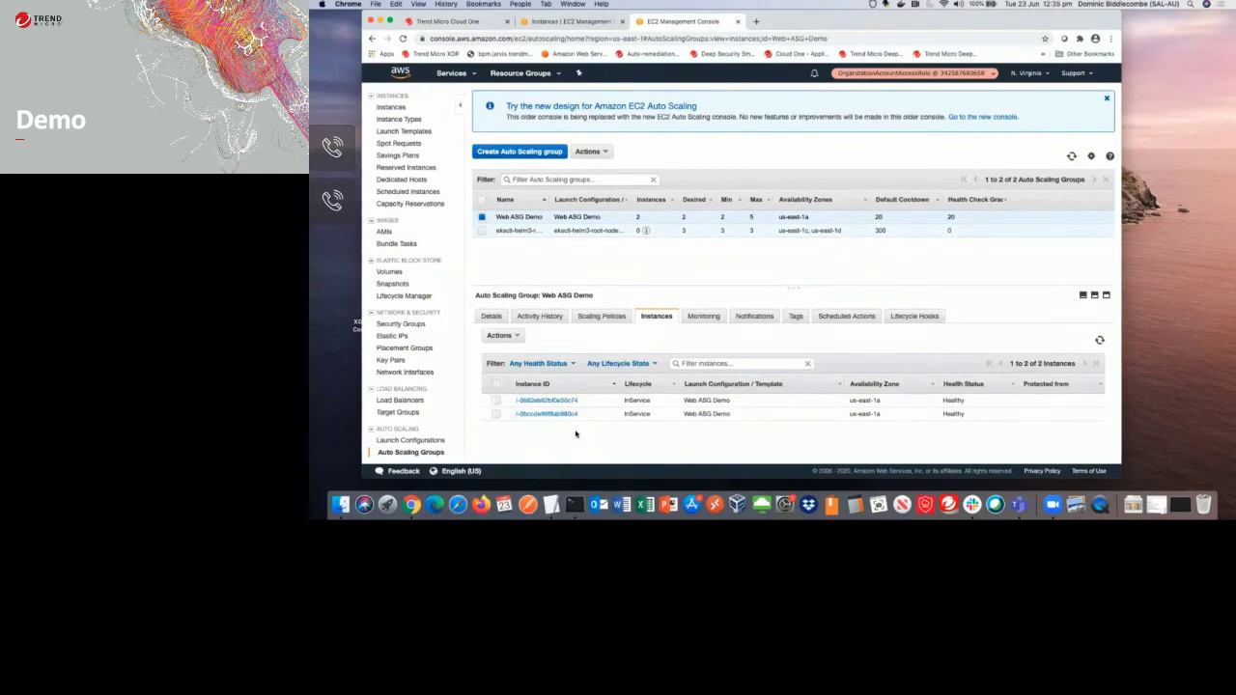
# Return to Workload Security, open the Autoscaling Policy under Base Policy and review the state of its protection modules
pyautogui.click(466, 21)
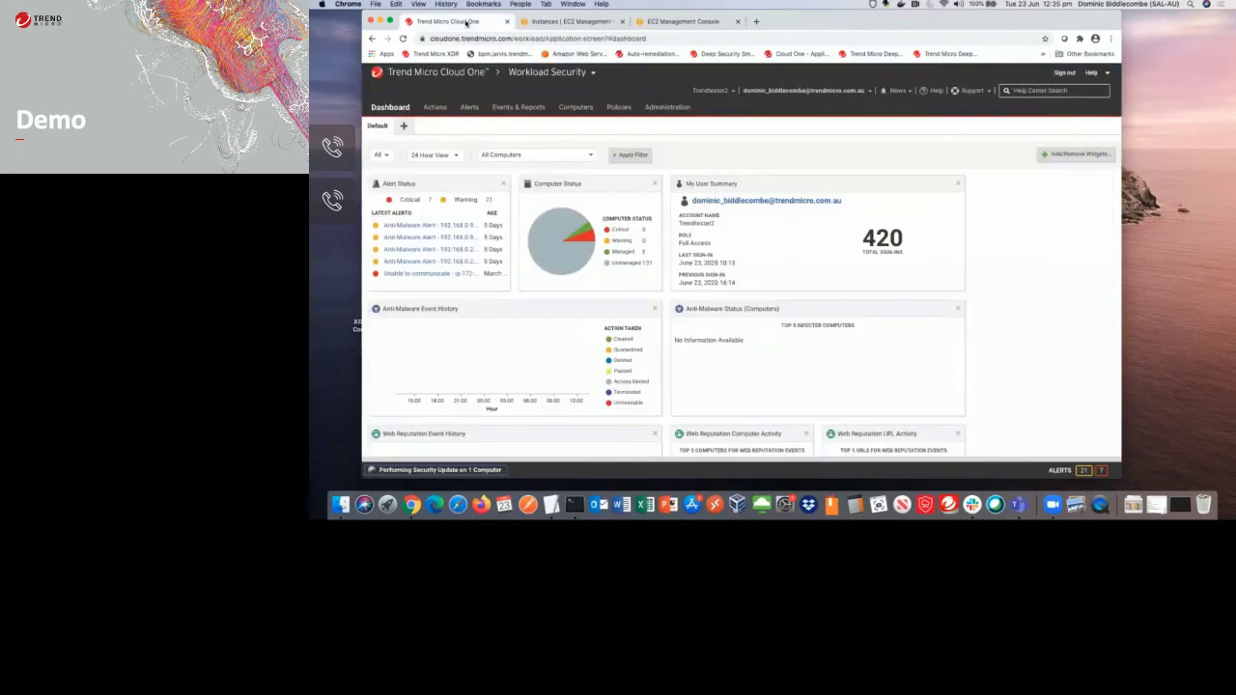
pyautogui.click(617, 108)
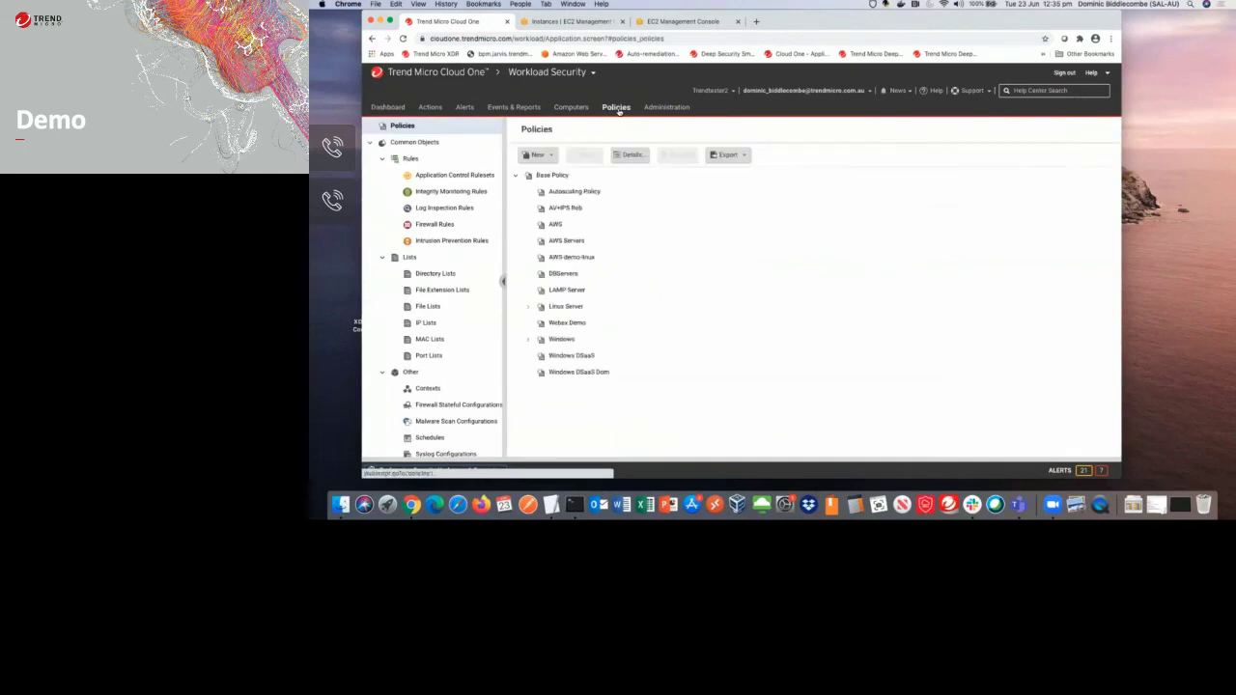
pyautogui.click(570, 194)
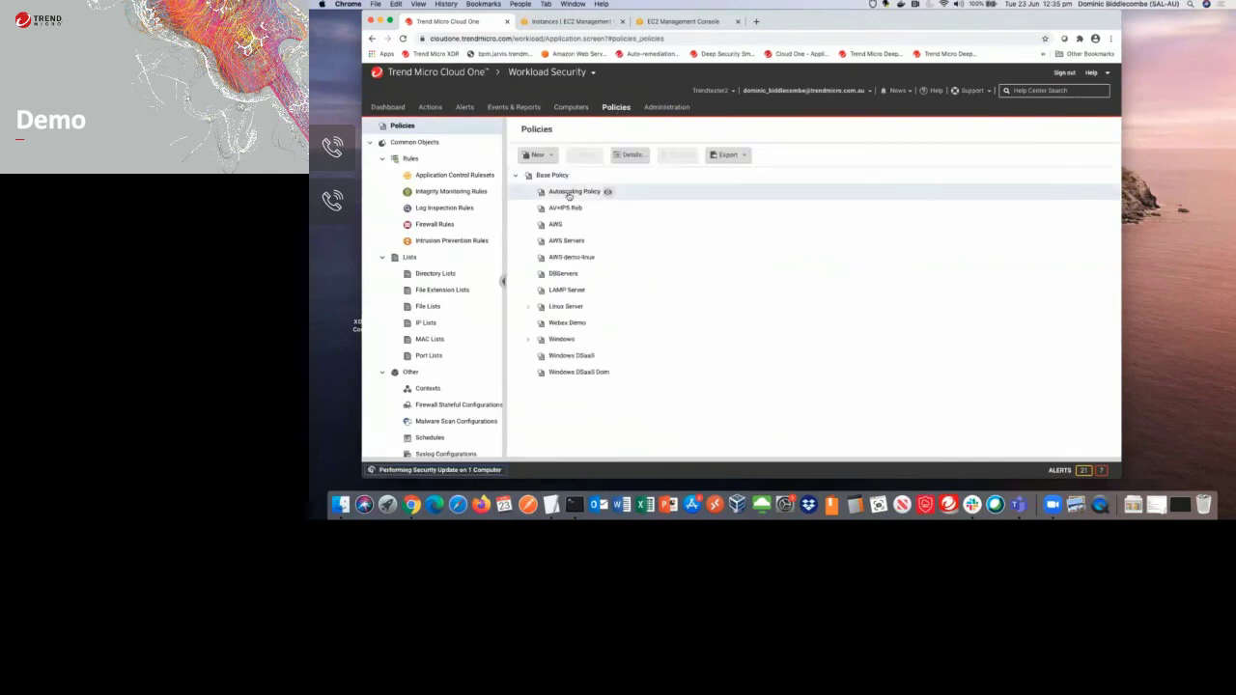
pyautogui.doubleClick(570, 193)
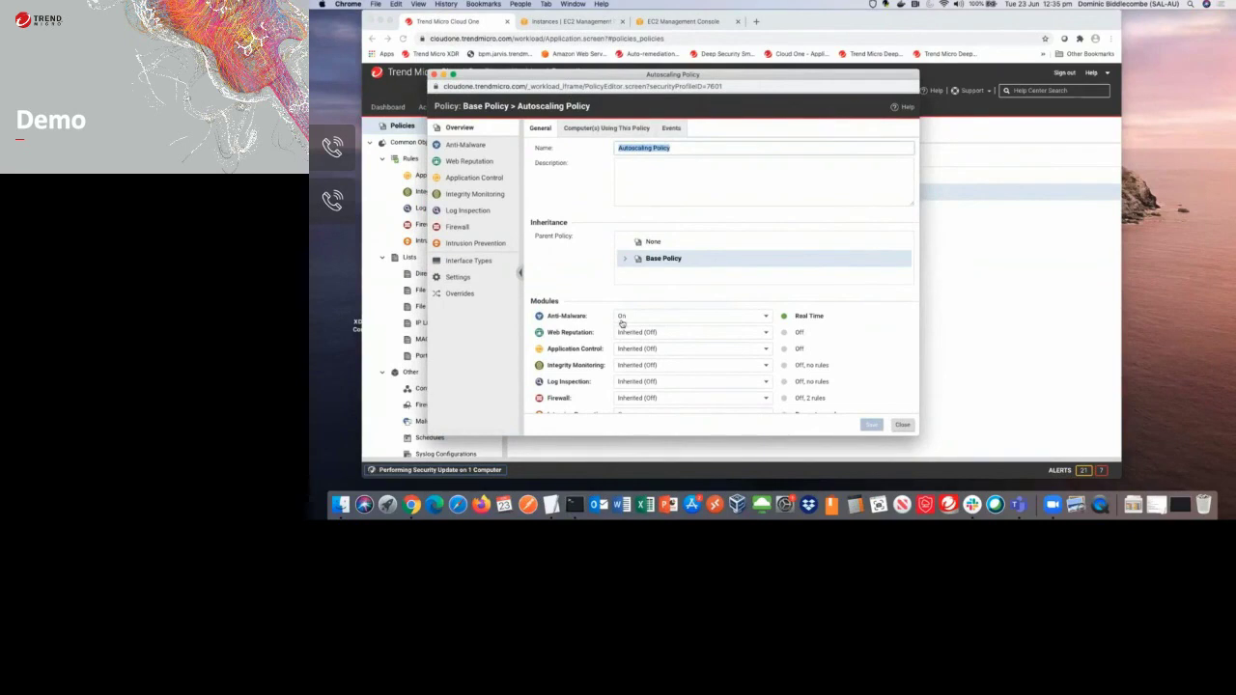
pyautogui.scroll(-1, 620, 323)
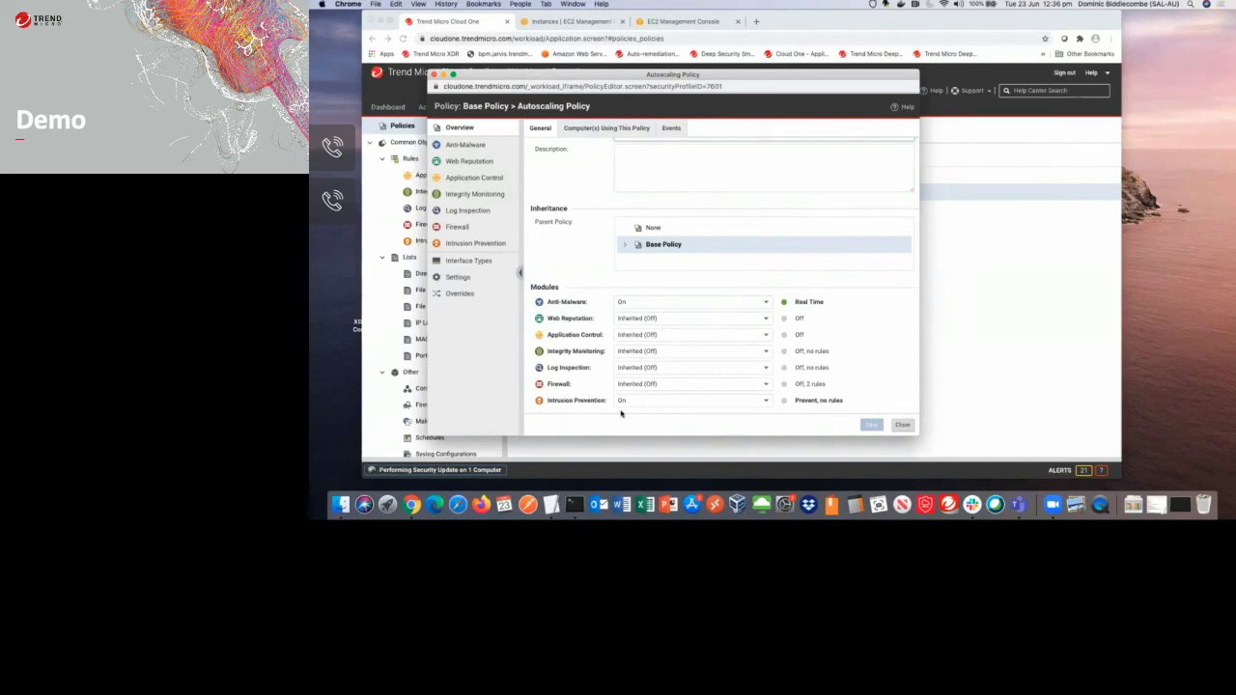
# Examine the Autoscaling Policy's intrusion prevention rules and ongoing recommendation scan settings, and close the policy
pyautogui.click(475, 243)
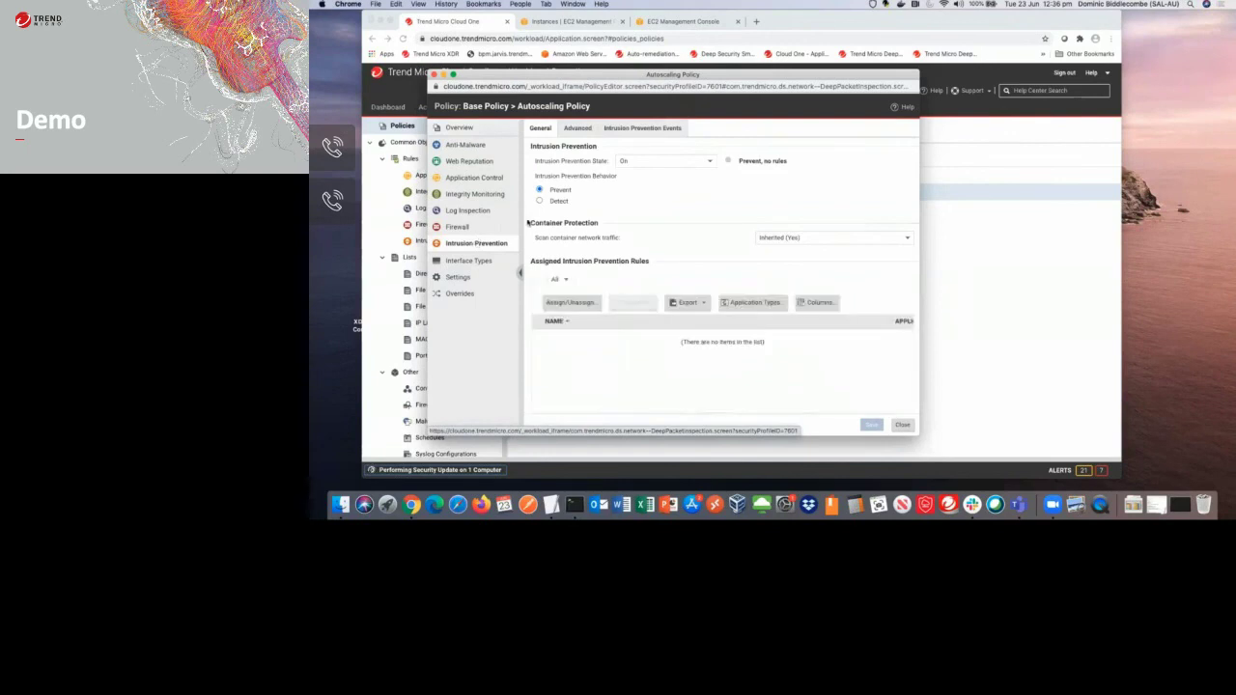
pyautogui.scroll(-3, 638, 207)
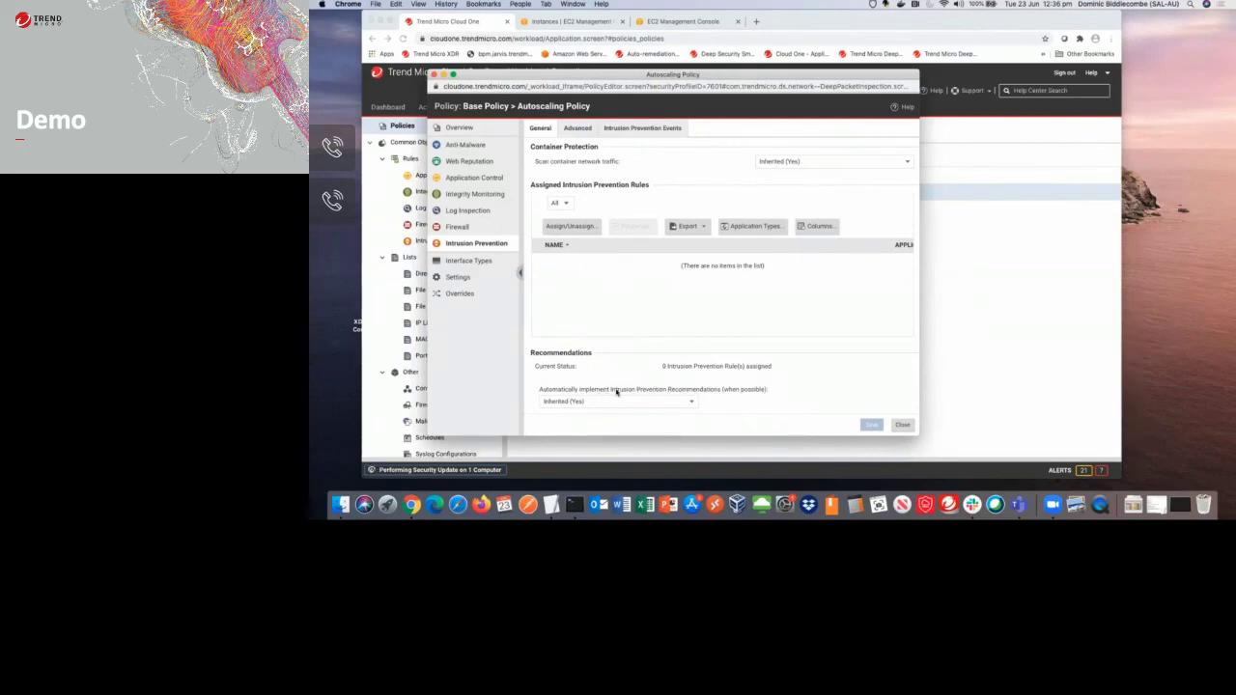
pyautogui.click(458, 277)
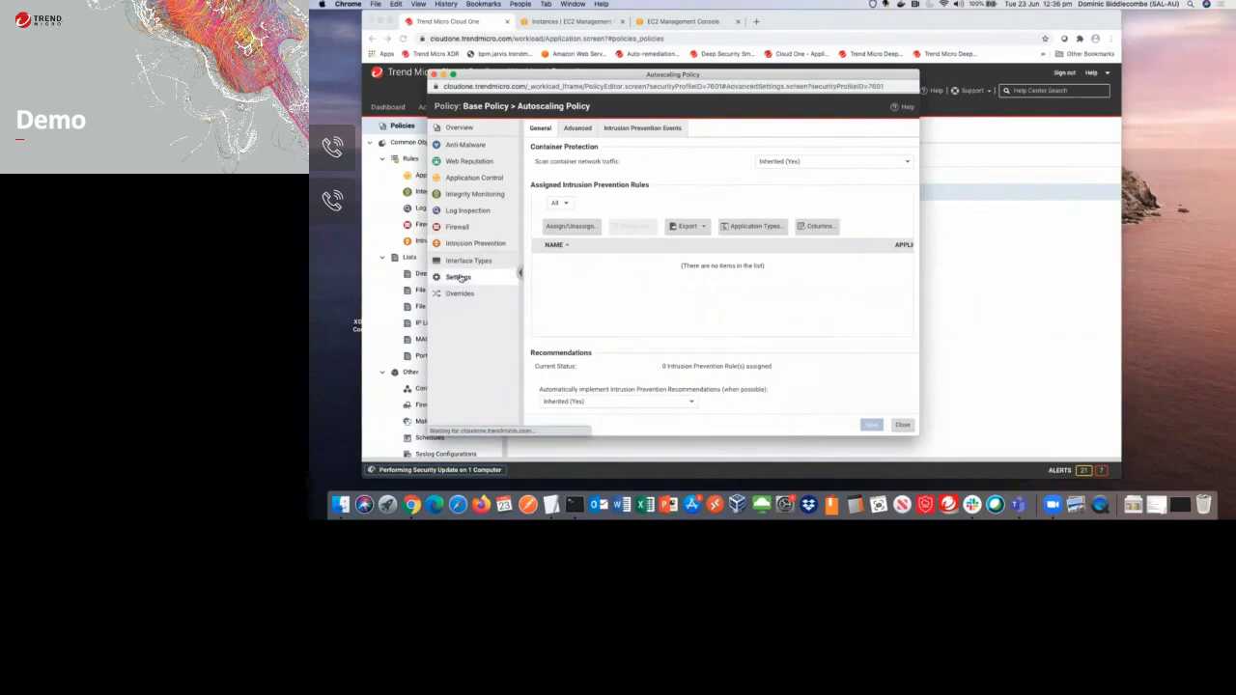
pyautogui.scroll(-2, 644, 317)
pyautogui.scroll(-1, 644, 316)
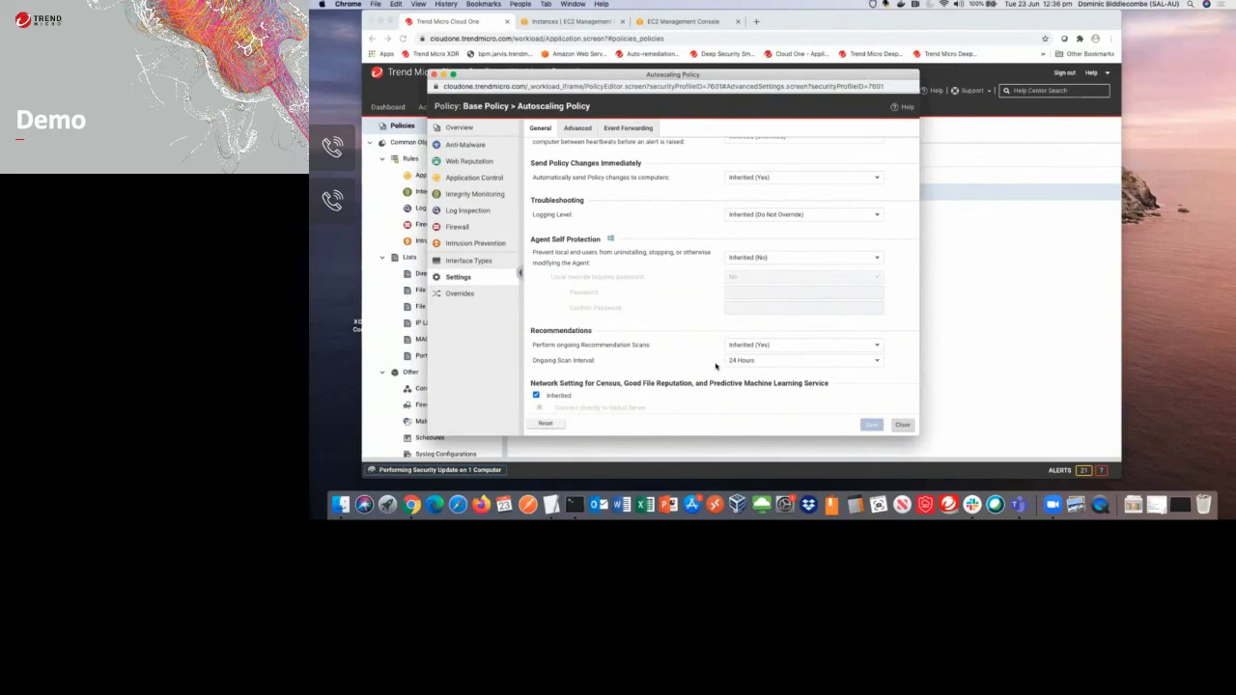
pyautogui.click(902, 423)
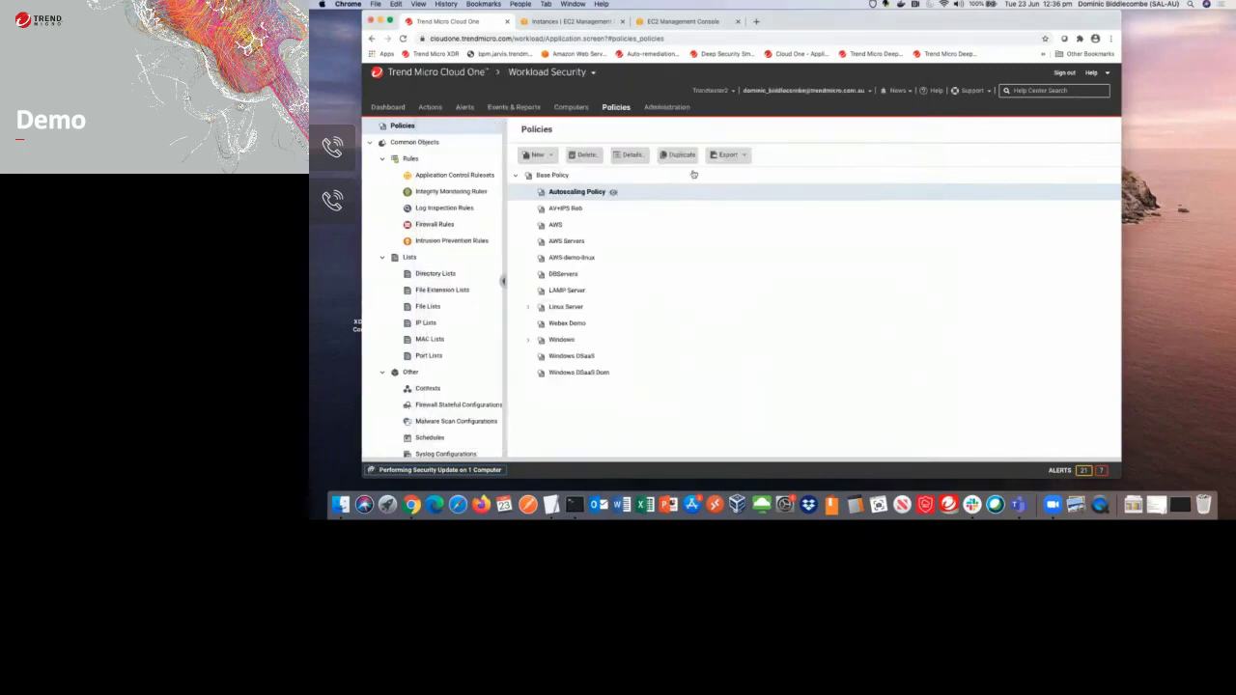
# Open the Agent Activation event-based task, review its assigned policy and its matching conditions, and close it
pyautogui.click(663, 108)
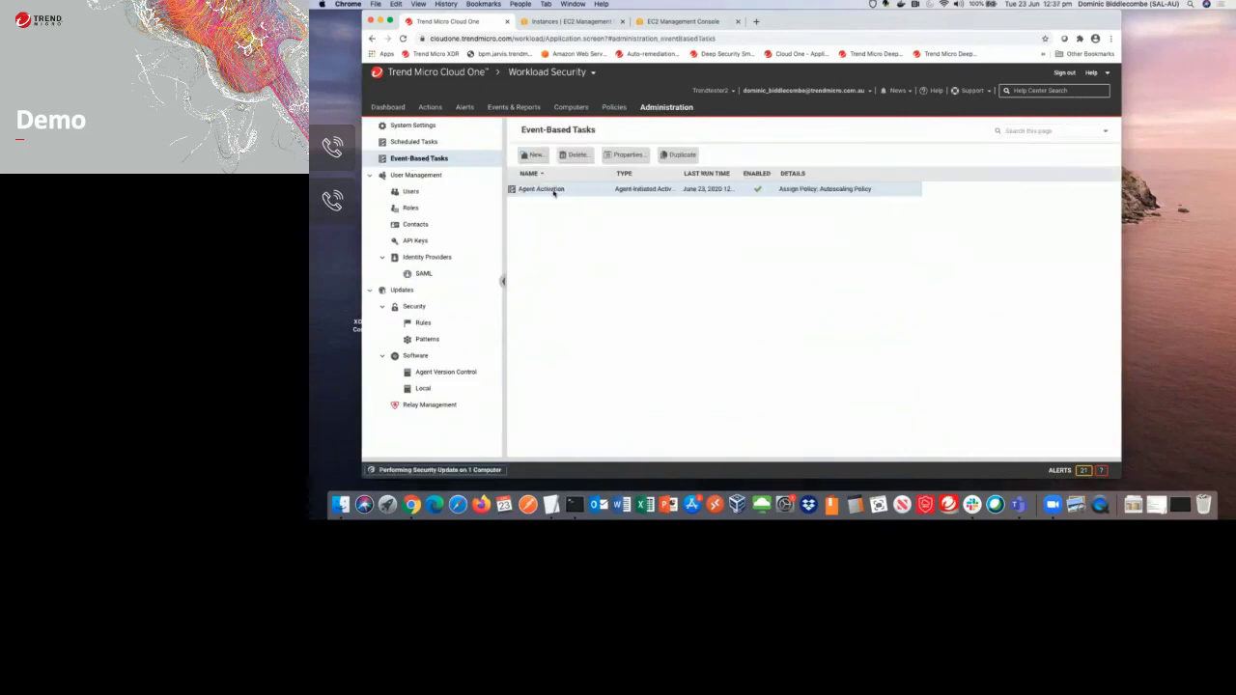
pyautogui.doubleClick(553, 191)
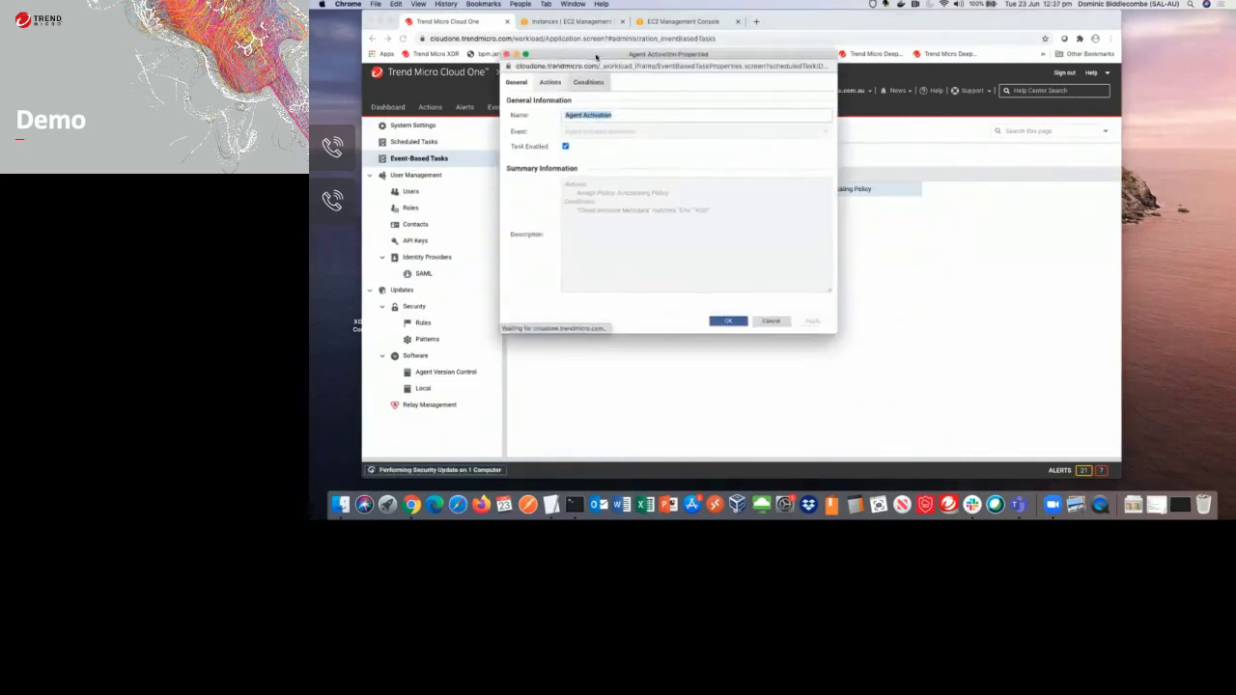
pyautogui.click(552, 116)
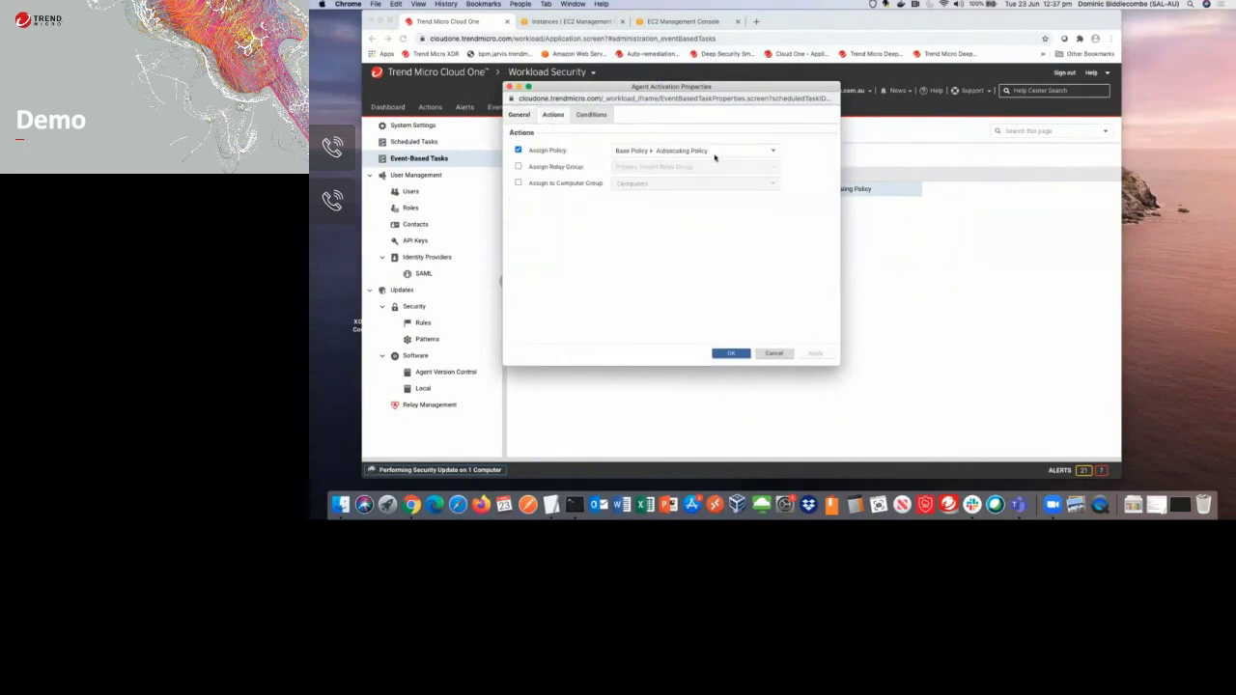
pyautogui.click(592, 115)
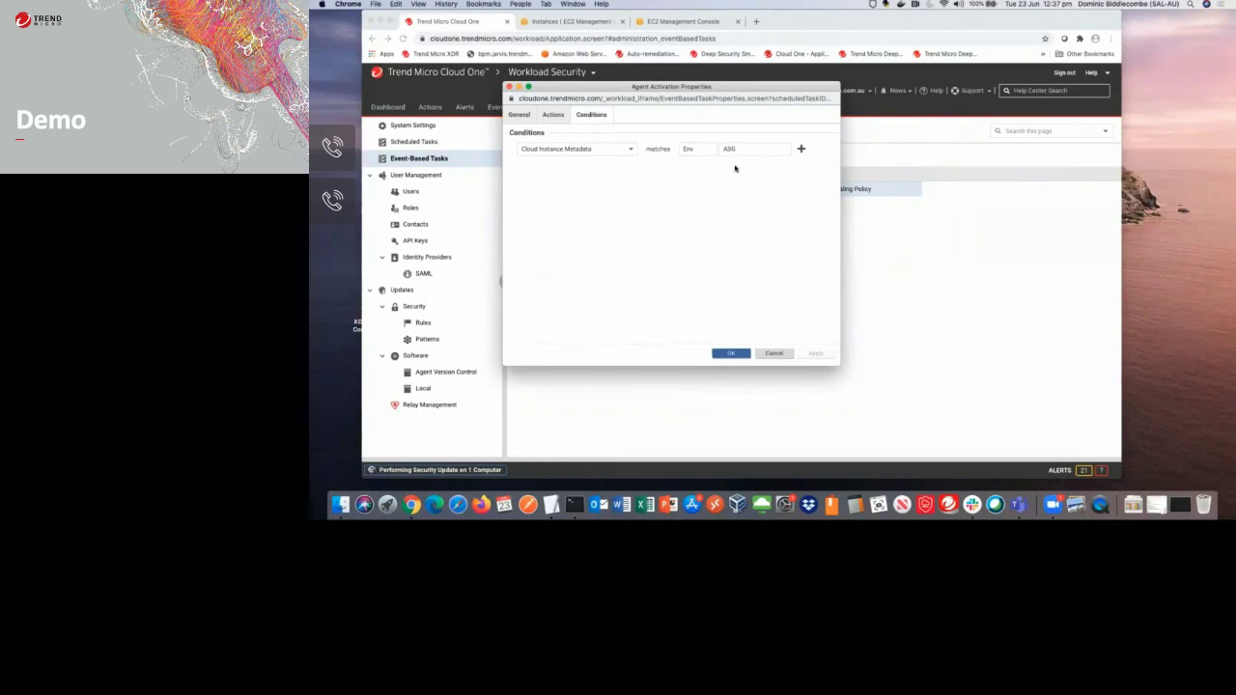
pyautogui.click(547, 115)
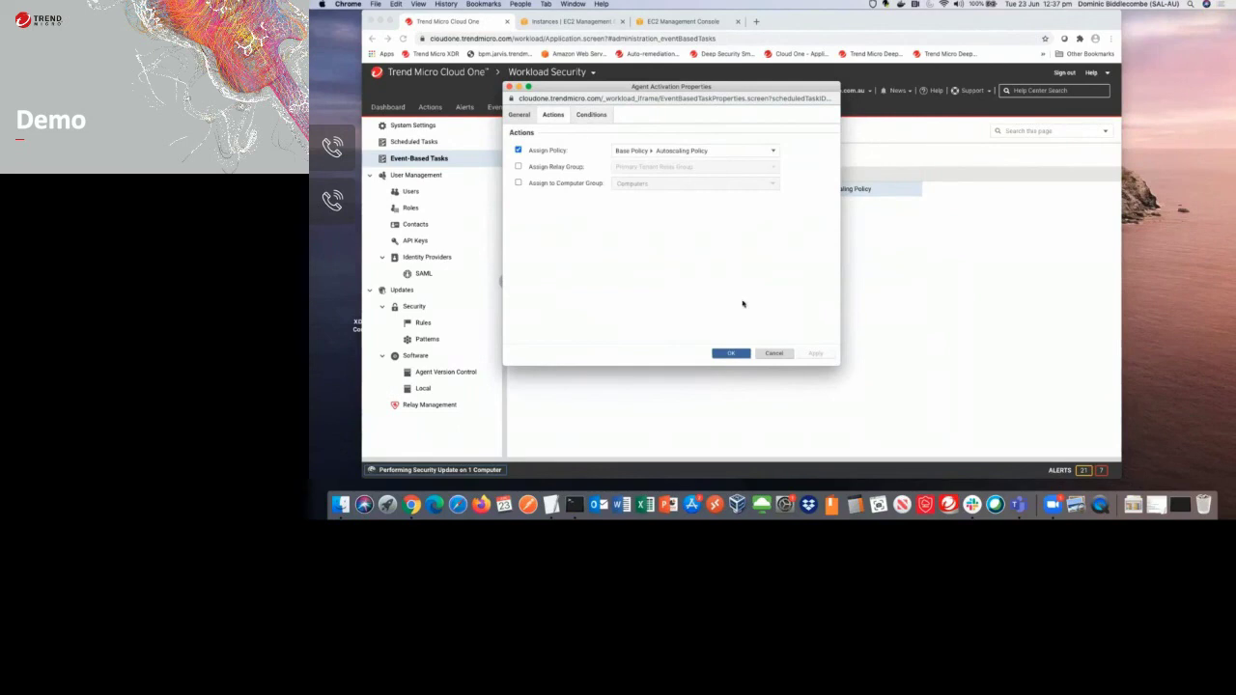
pyautogui.click(737, 353)
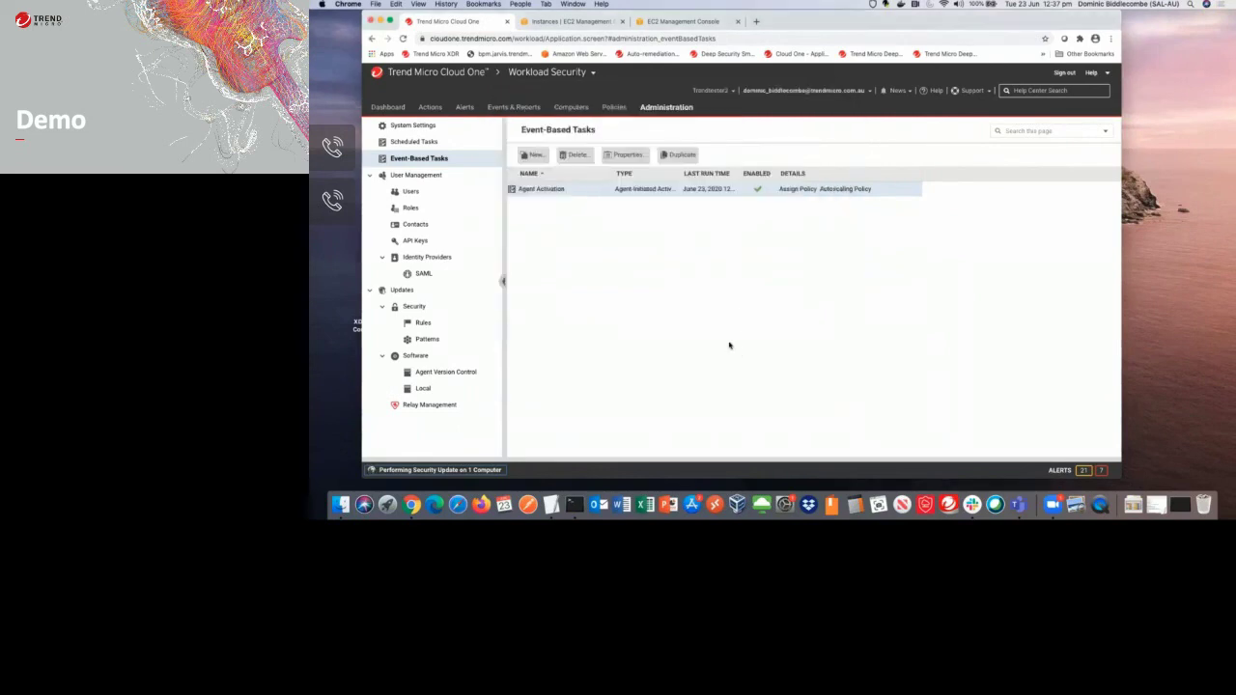
# Check the managed computers in Workload Security, and inspect the tags and instances of the Web ASG Demo group in AWS
pyautogui.click(569, 107)
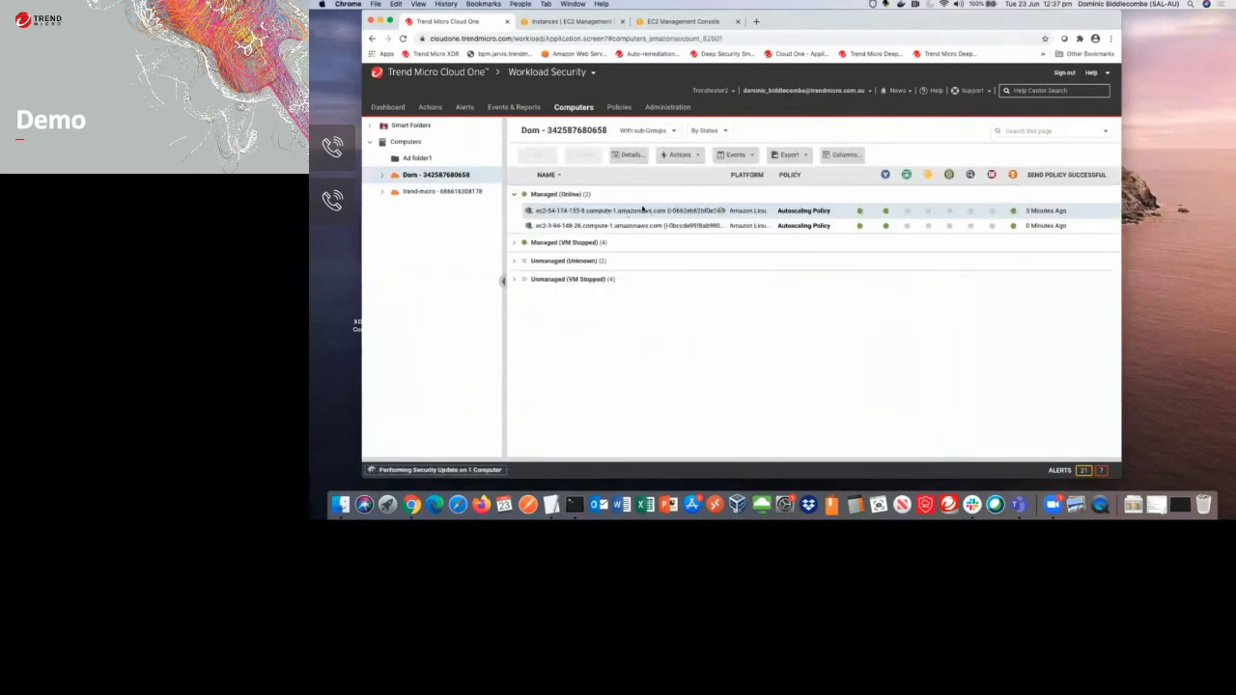
pyautogui.click(654, 21)
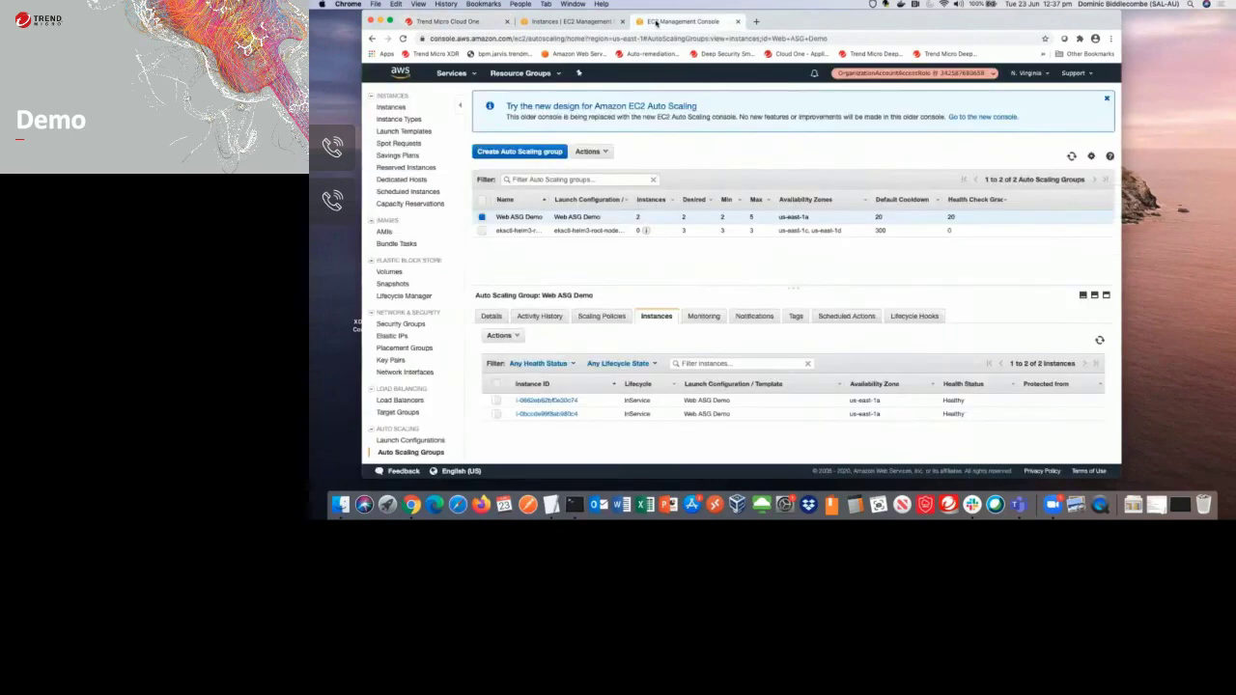
pyautogui.click(794, 317)
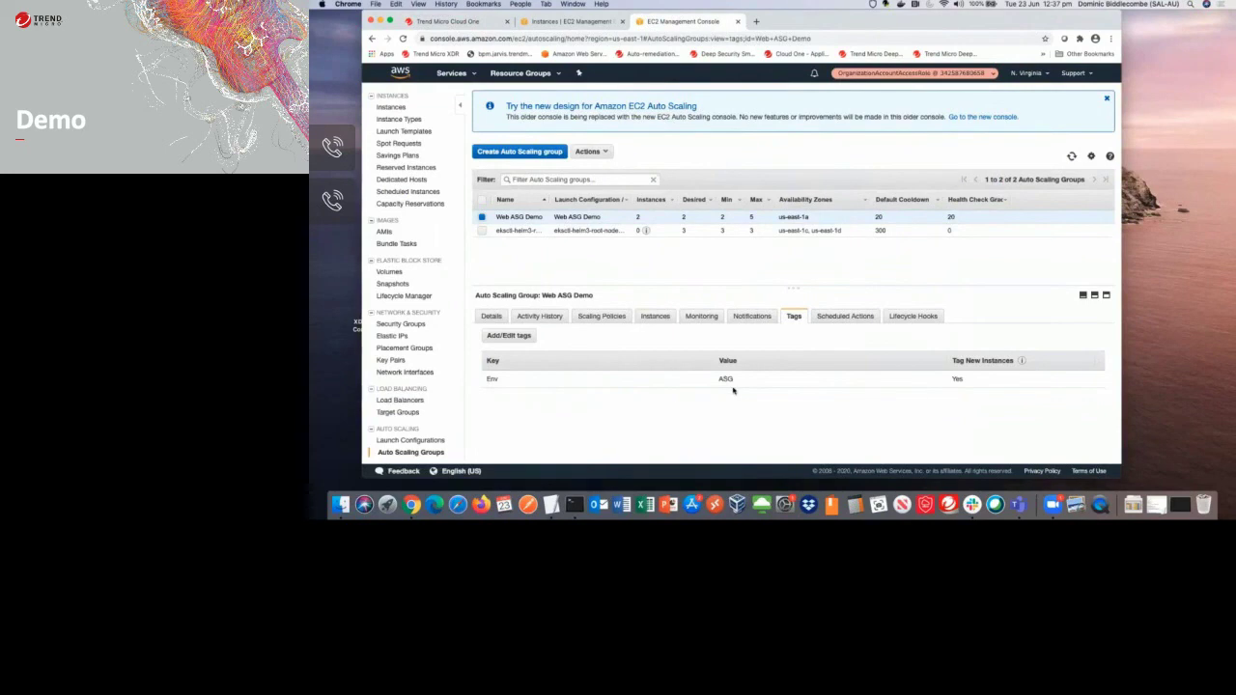
pyautogui.click(655, 316)
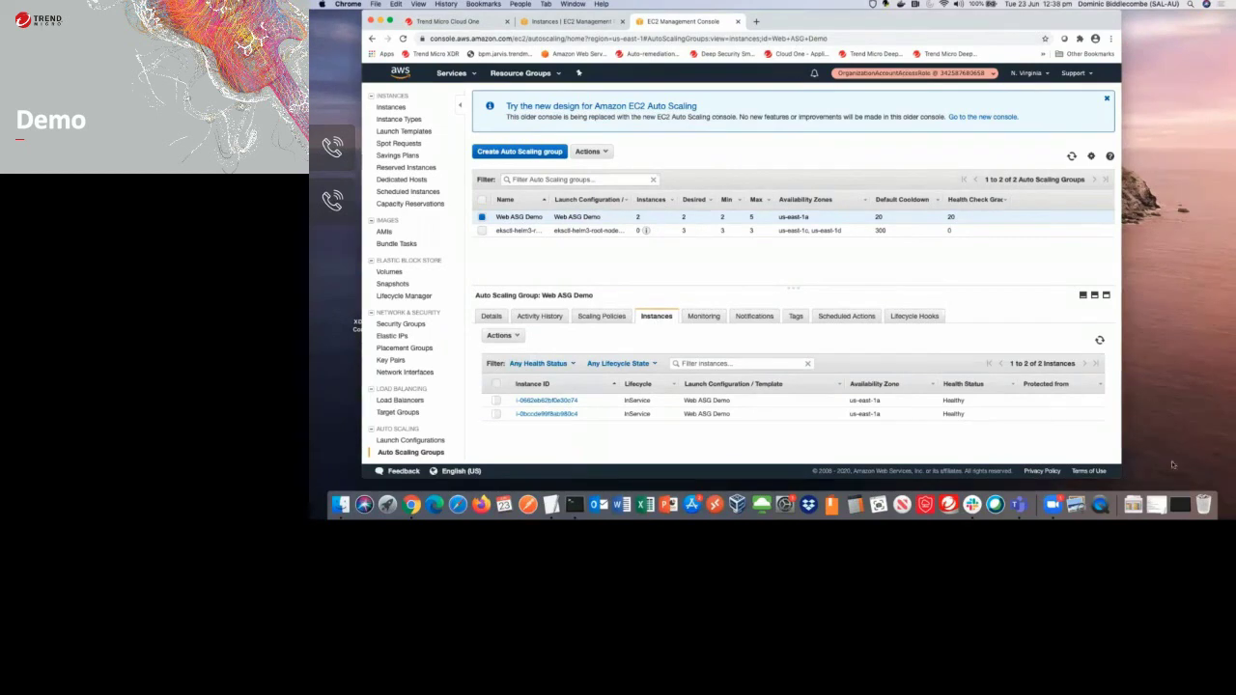
# Run "siege -c 5000 192.168.0.63" in the terminal to load the web servers, and minimize the terminal window
pyautogui.click(1180, 504)
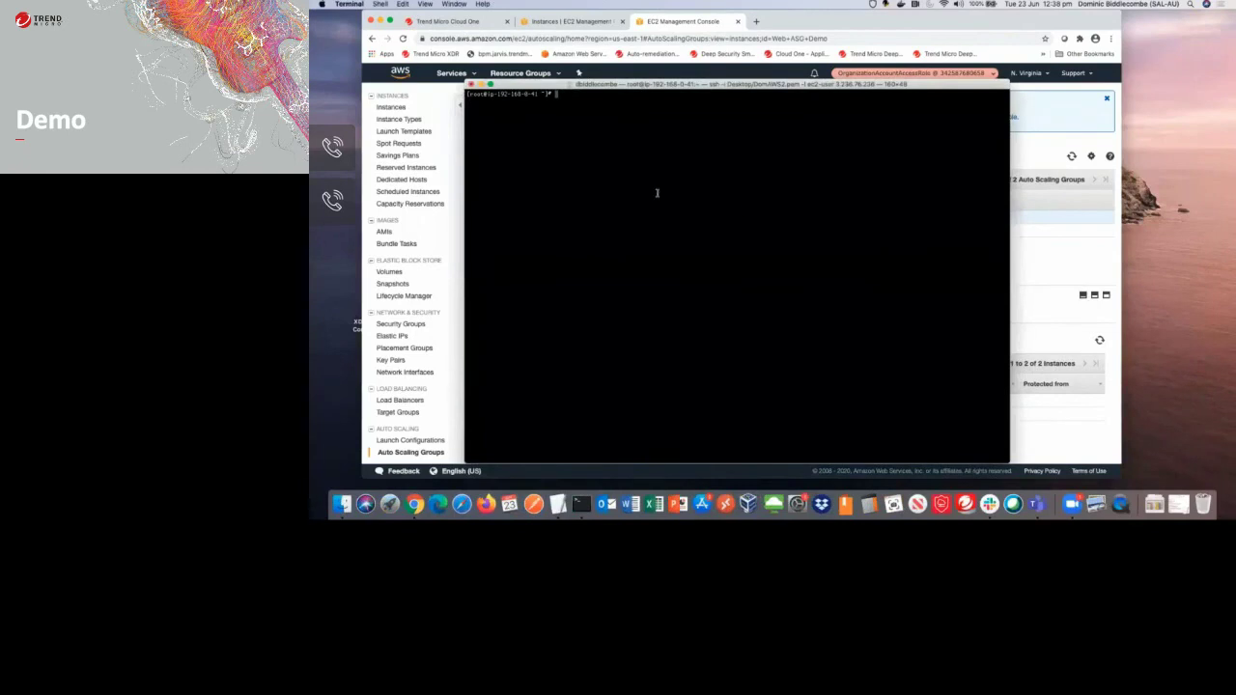
pyautogui.write('siege -c 5000 192.168.0.63')
pyautogui.press('Return')
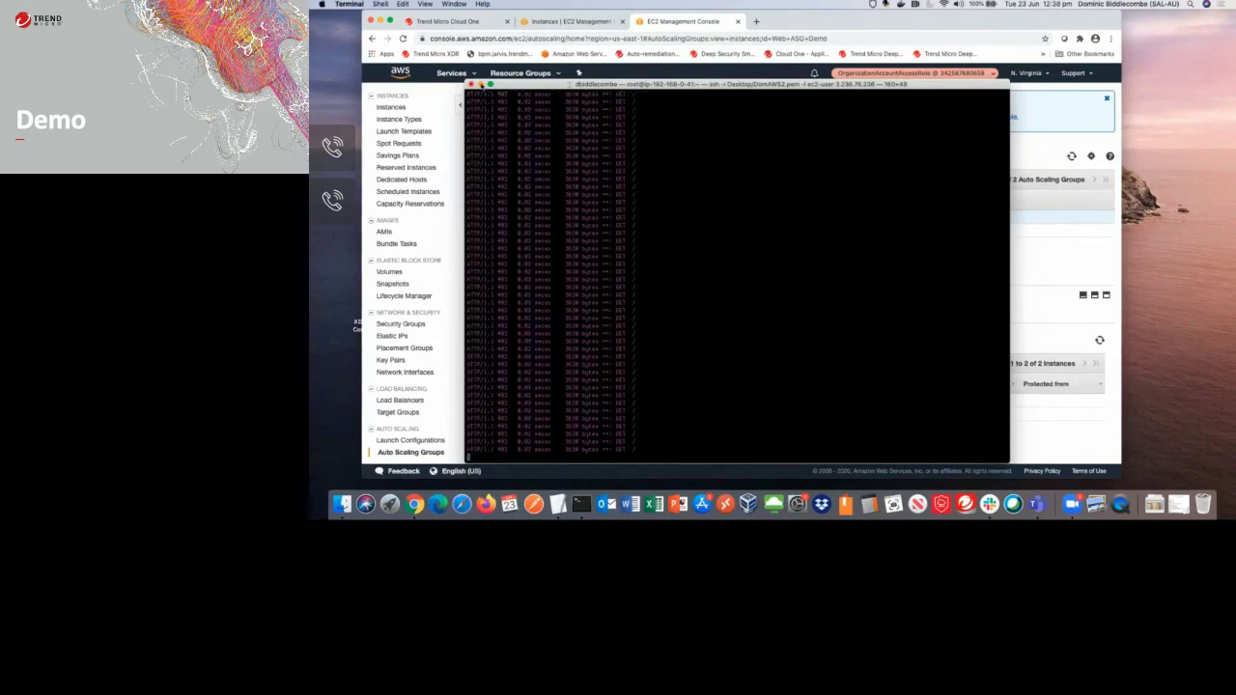
pyautogui.click(481, 85)
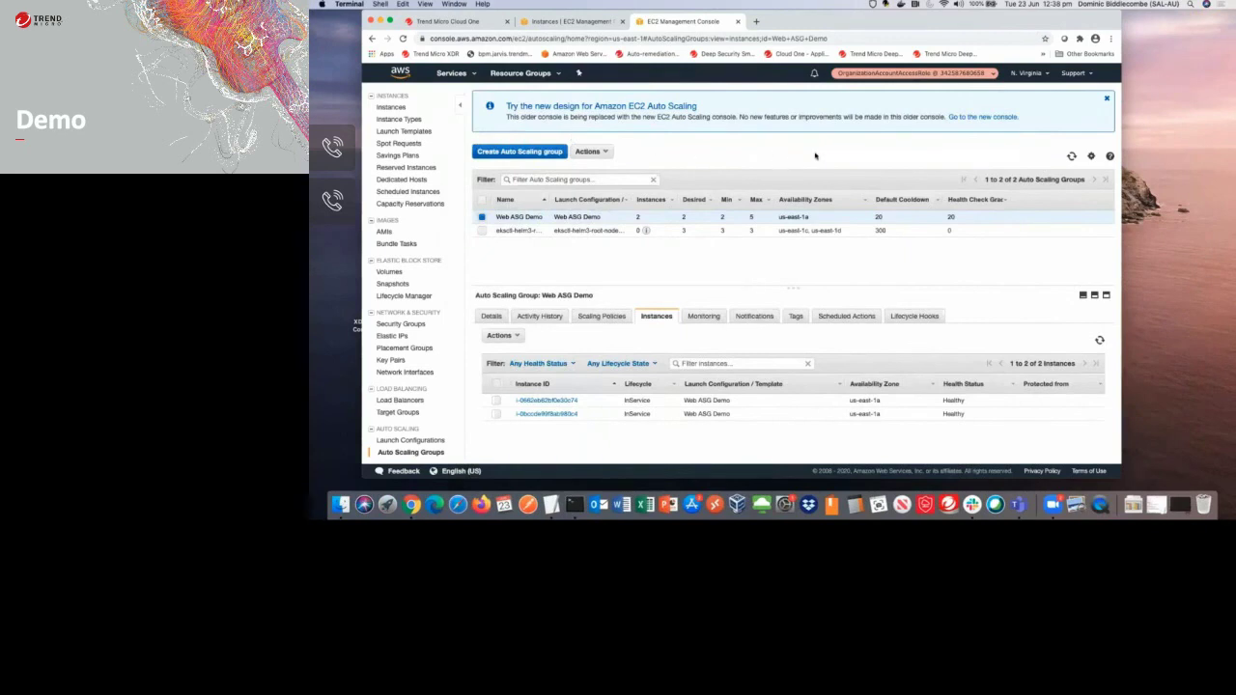
# Refresh the Web ASG Demo group's instance list and examine the lifecycle state of its instances
pyautogui.click(1100, 342)
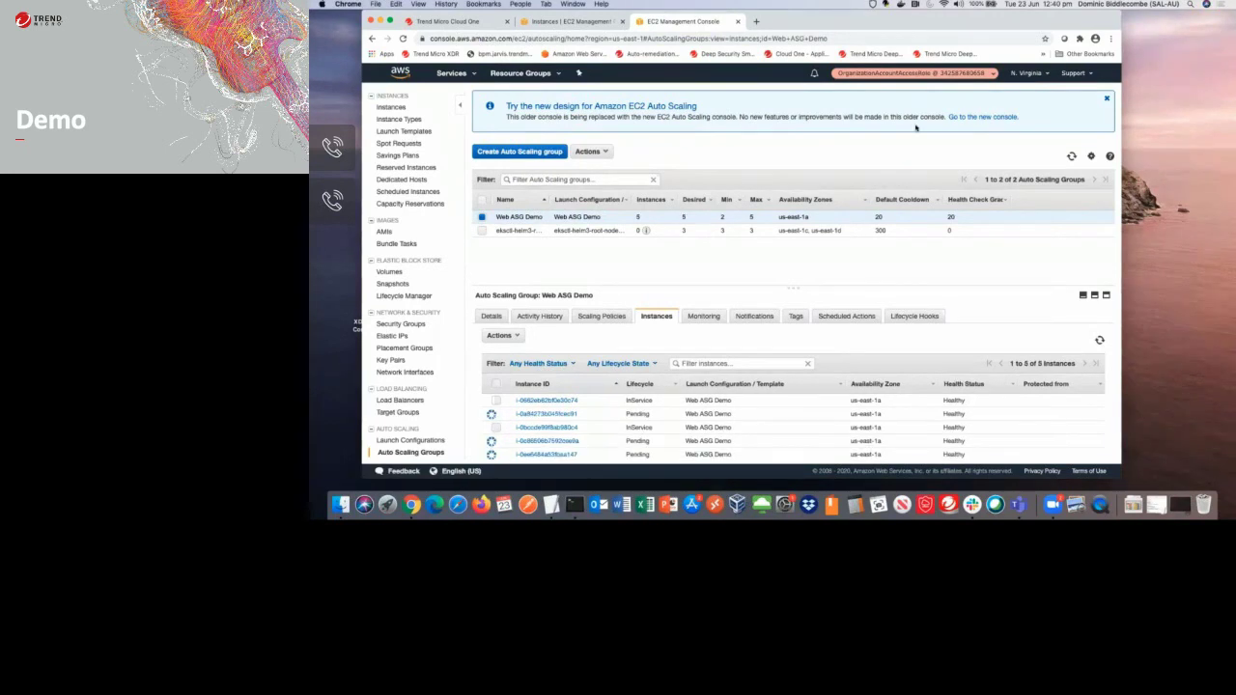
pyautogui.scroll(-1, 564, 412)
pyautogui.scroll(-2, 564, 412)
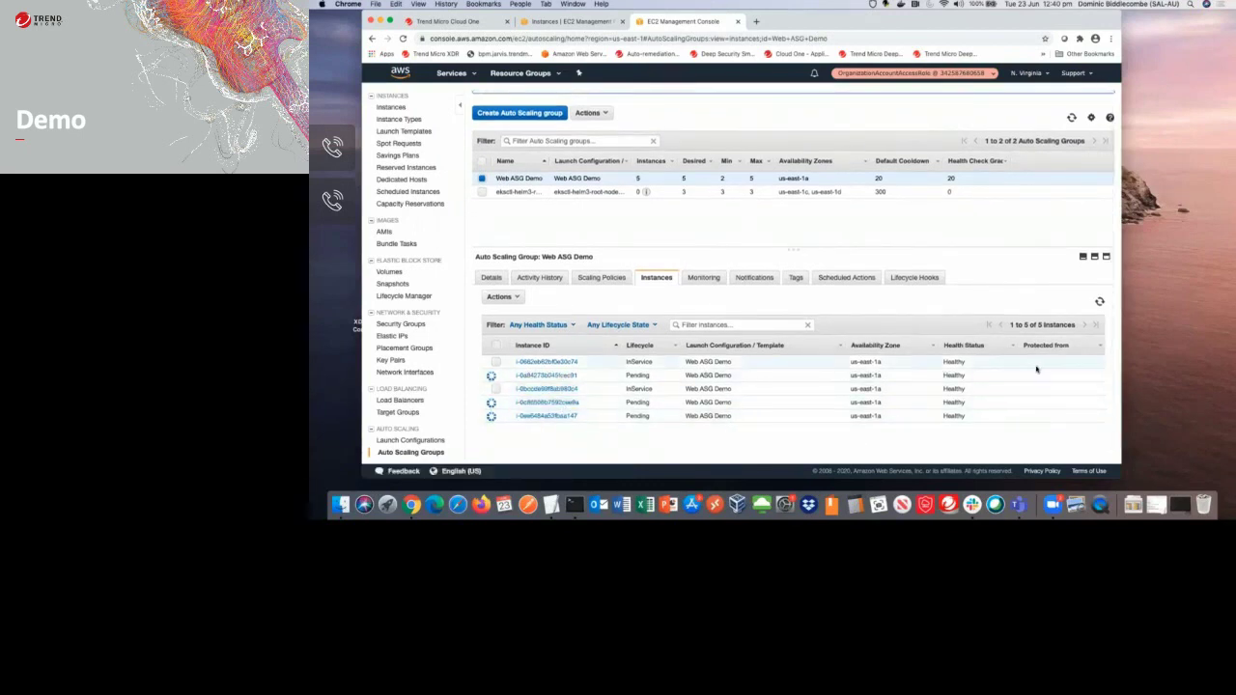
pyautogui.click(1099, 301)
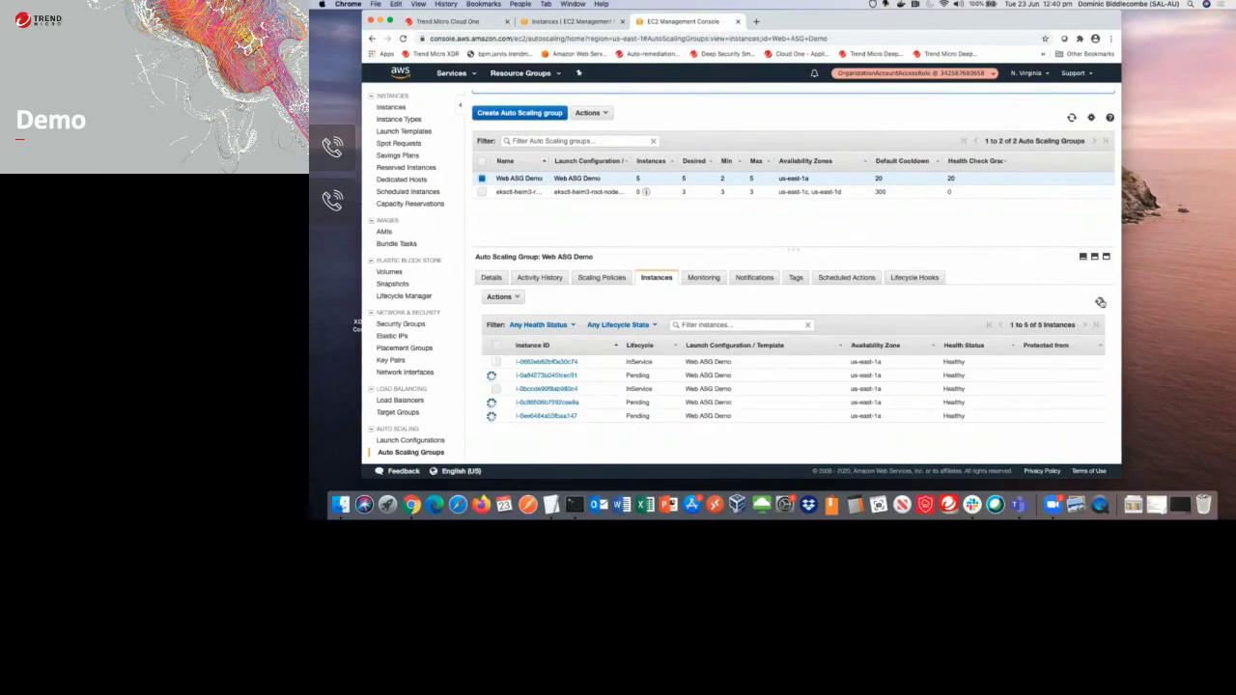
# Refresh the filtered list of running web instances in EC2 to look for newly launched servers
pyautogui.click(573, 21)
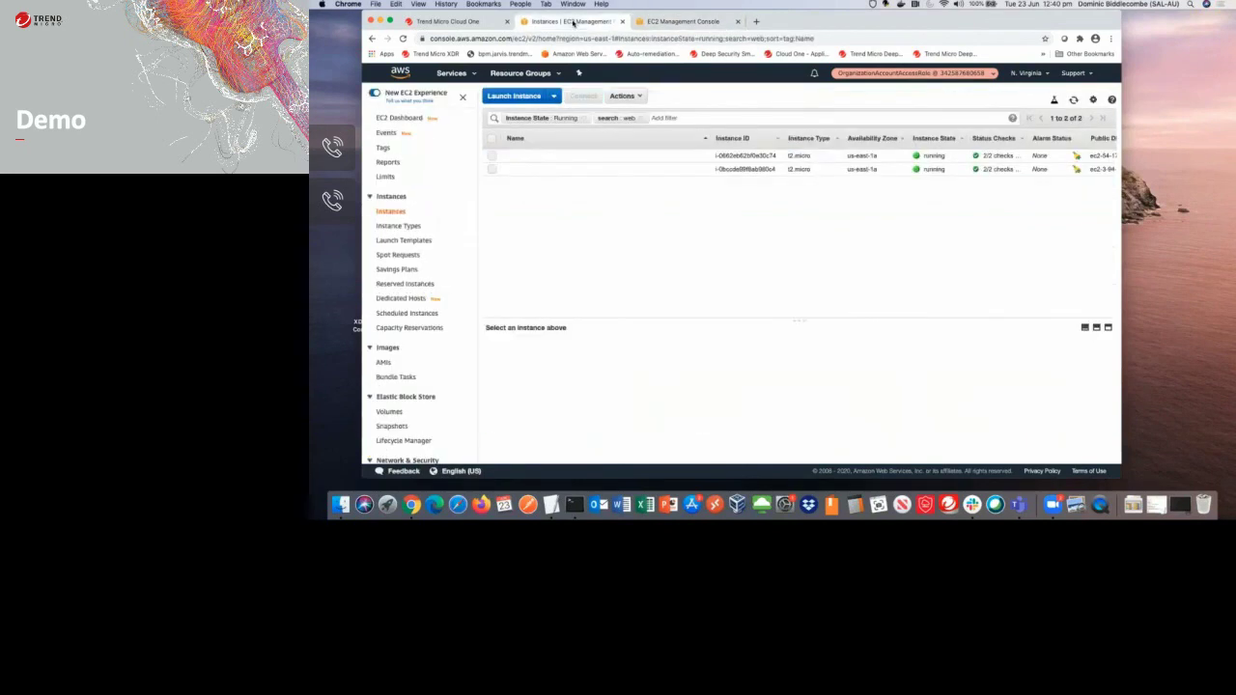
pyautogui.click(1072, 101)
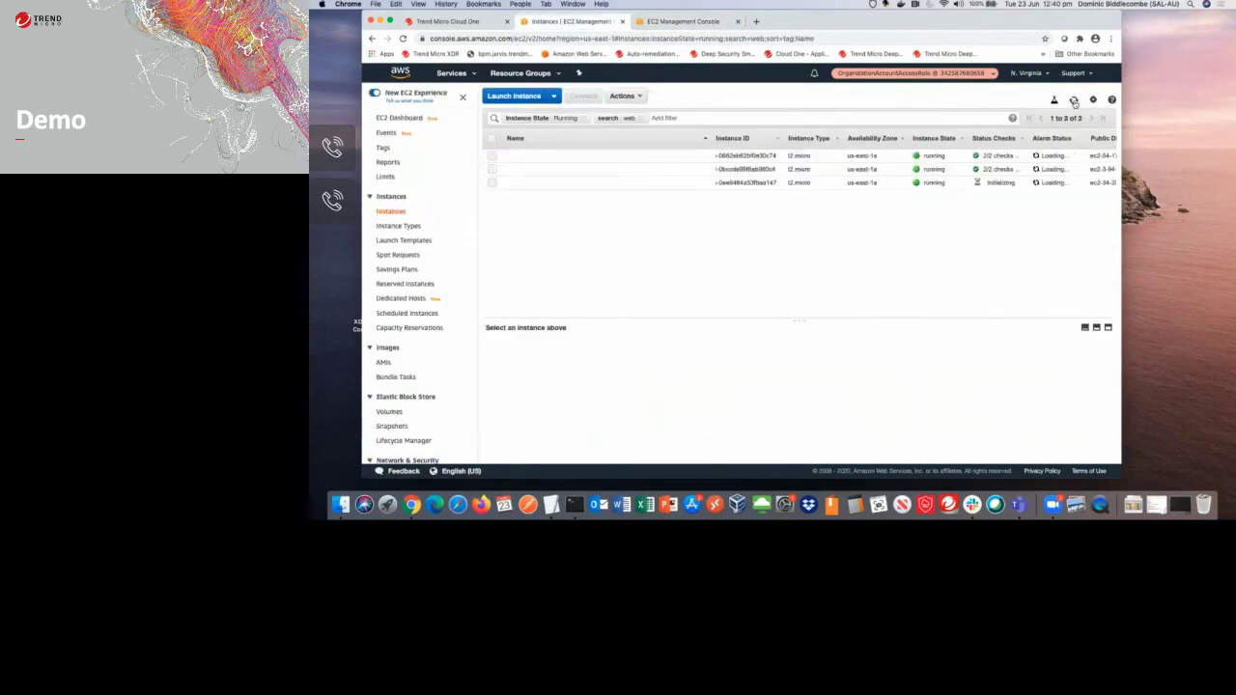
pyautogui.click(1073, 100)
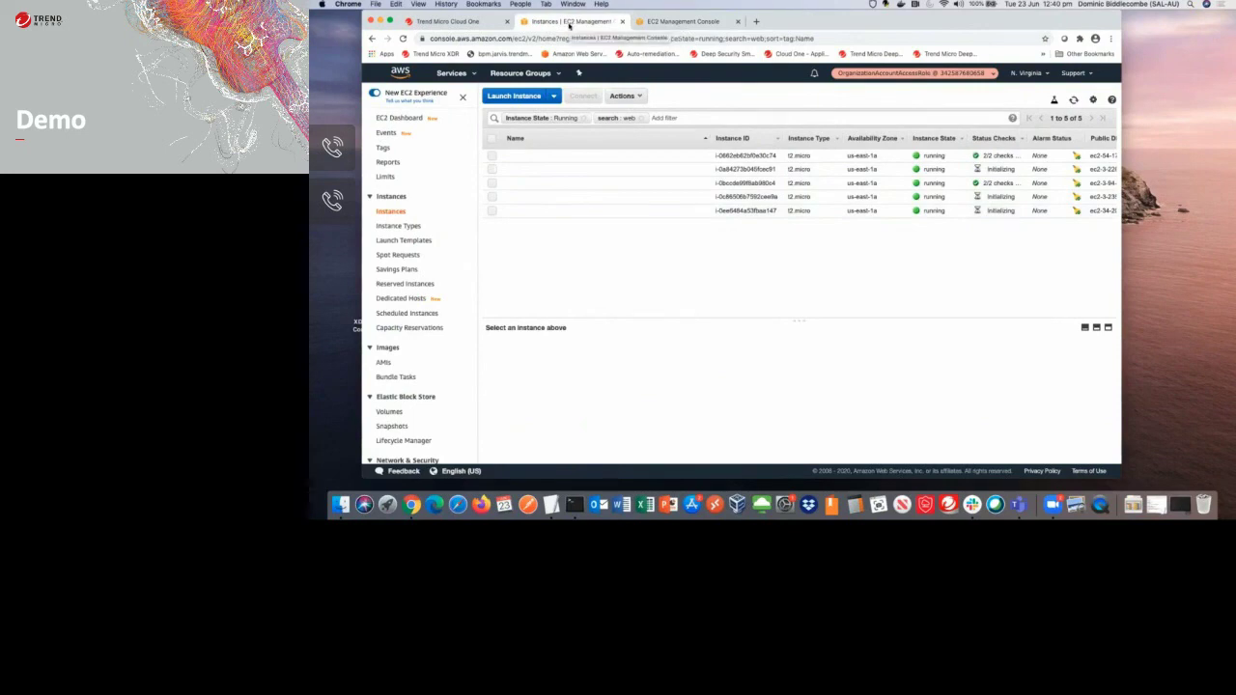
# Refresh the Web ASG Demo instances once more and check the AWS account's computers and their assigned policies in Workload Security
pyautogui.click(639, 23)
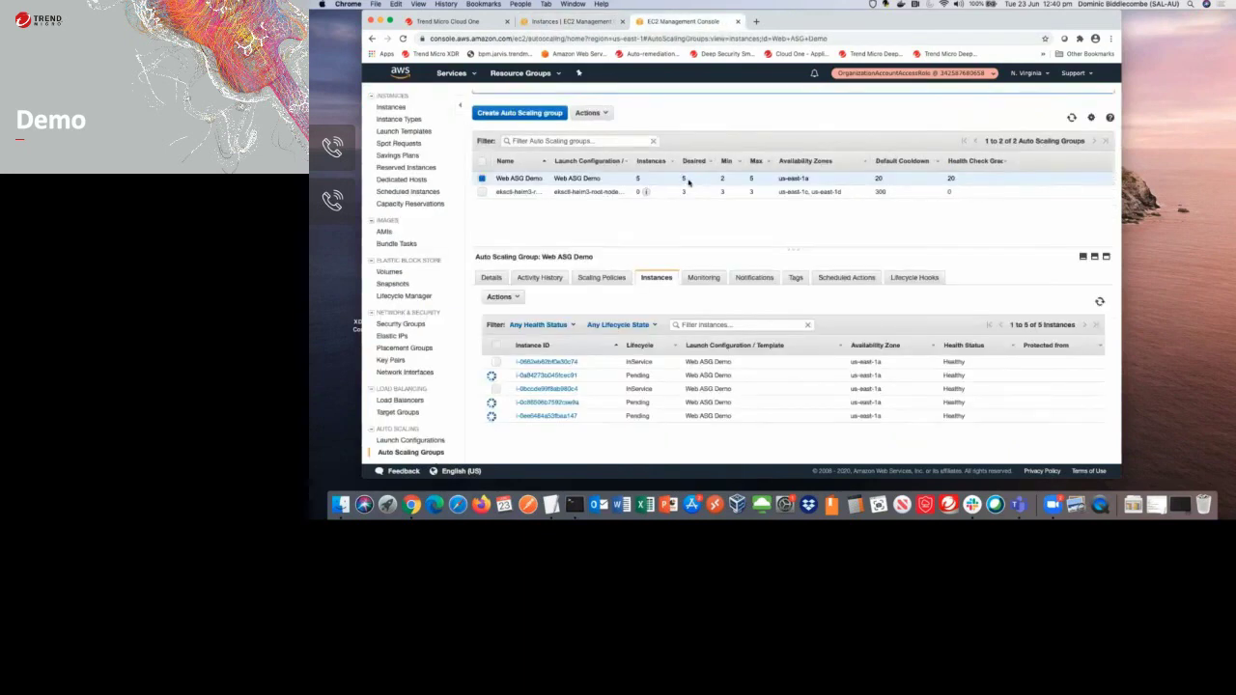
pyautogui.click(1100, 303)
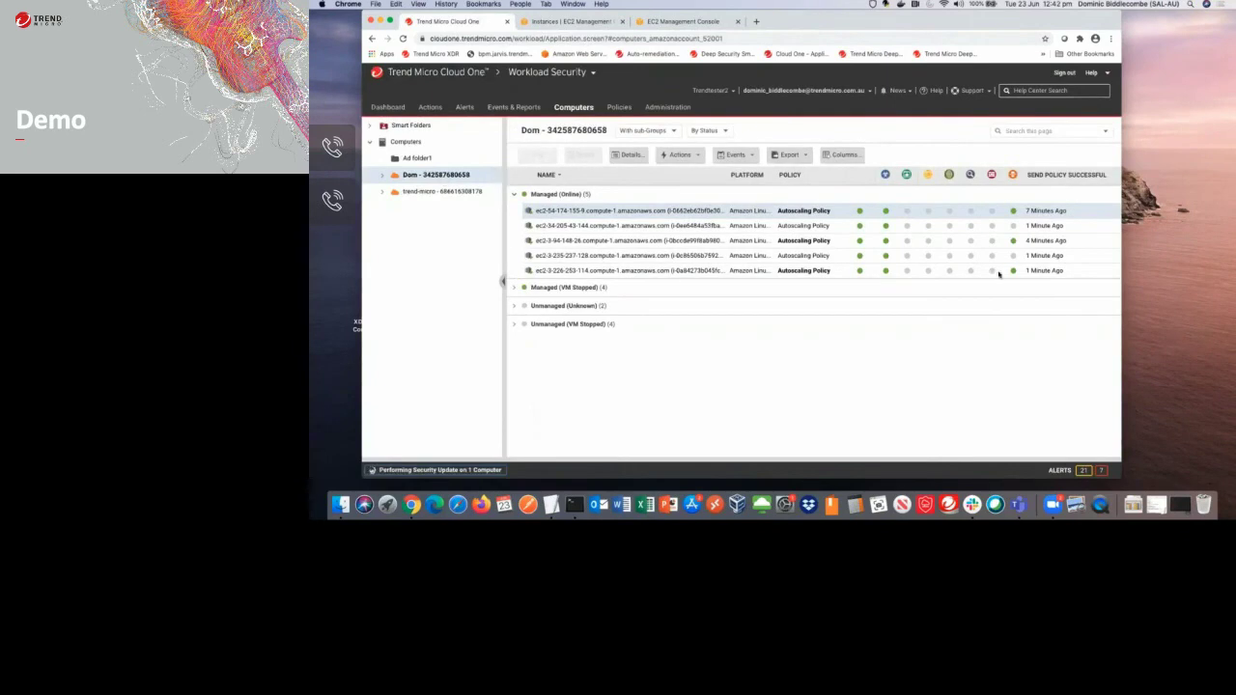
pyautogui.click(442, 177)
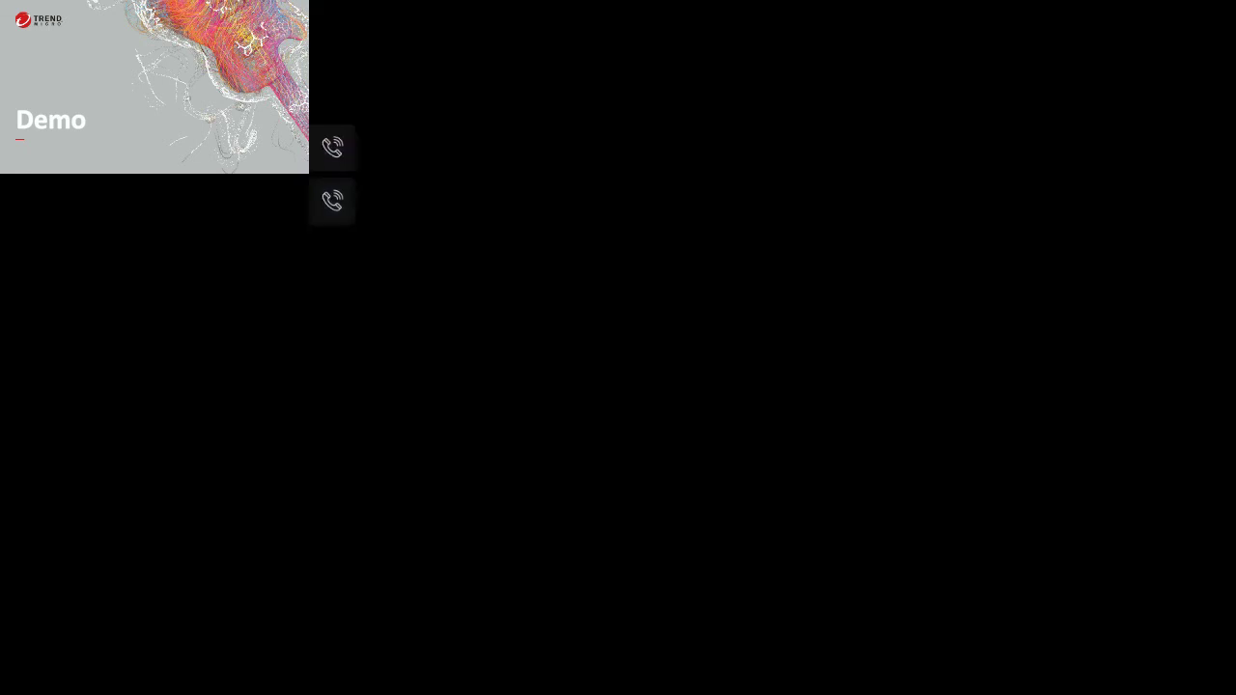
pyautogui.click(444, 176)
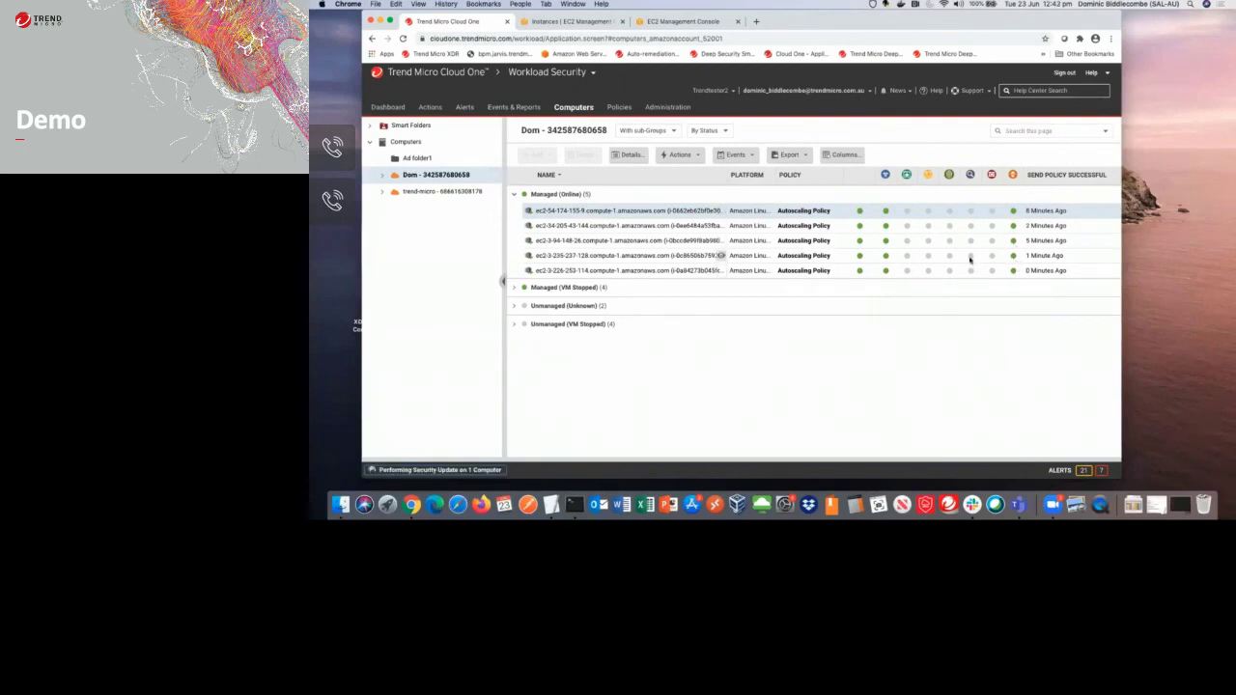
pyautogui.doubleClick(664, 257)
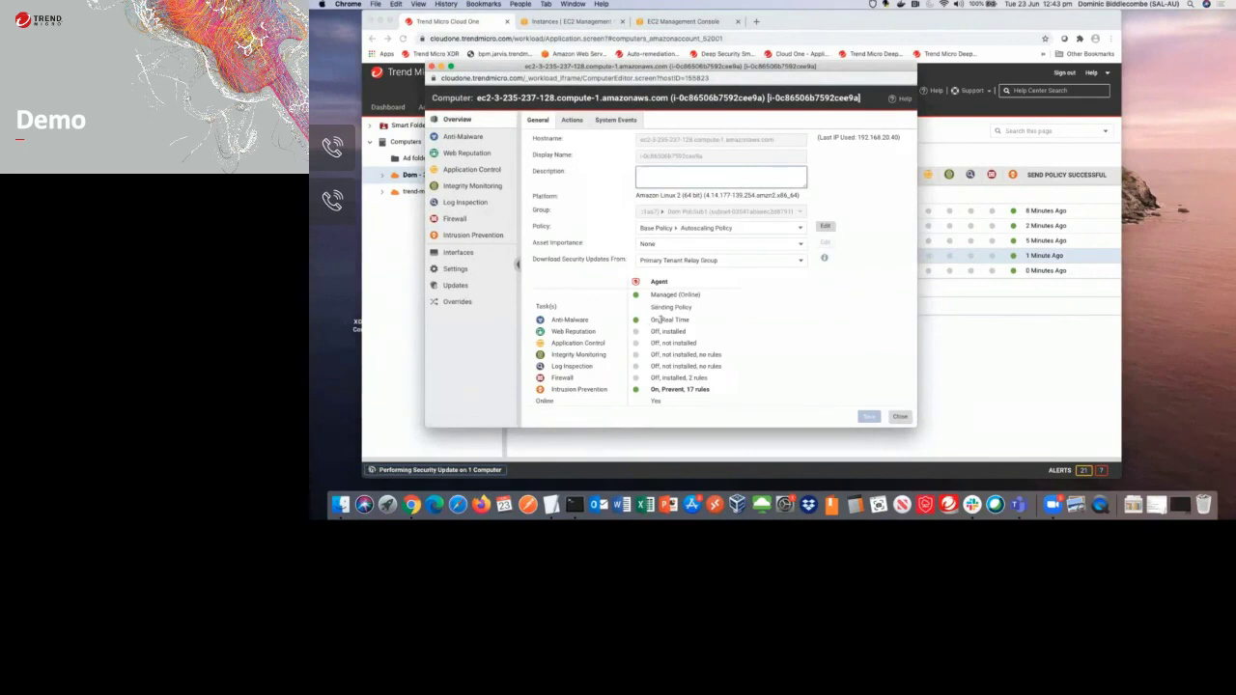
pyautogui.moveTo(653, 390); pyautogui.dragTo(708, 393)
pyautogui.click(709, 393)
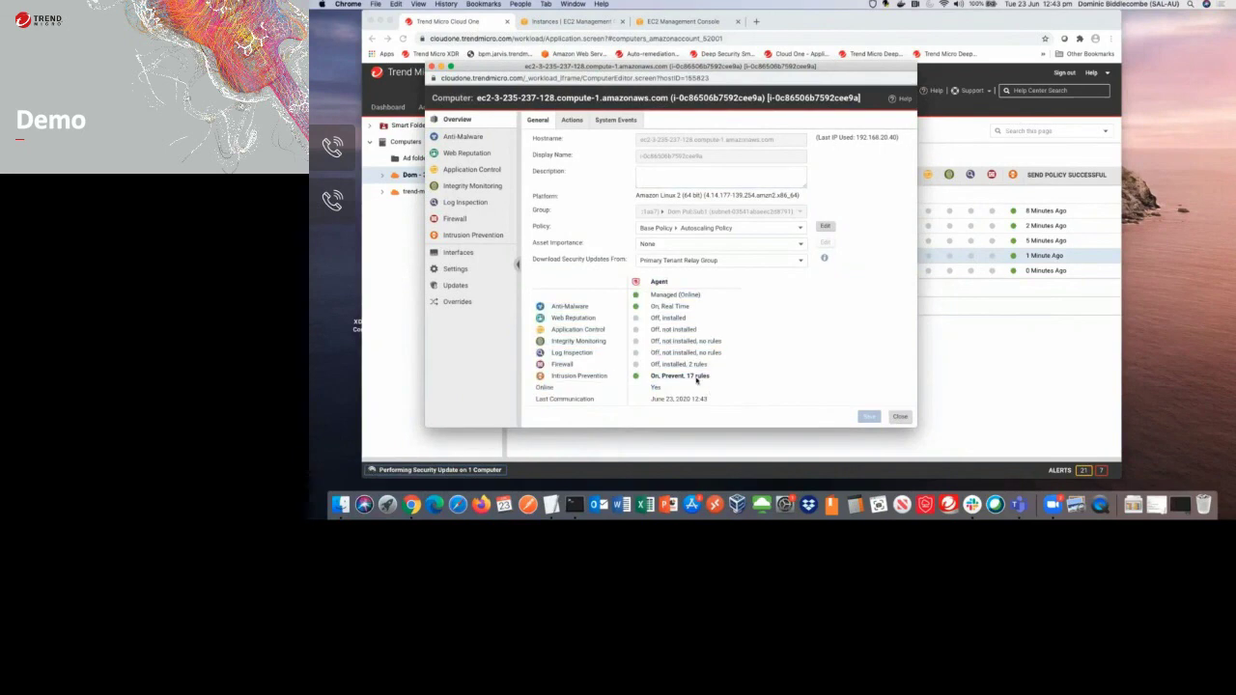
# Review the full list of Intrusion Prevention rules assigned to the computer in an enlarged details window, and close the window
pyautogui.click(469, 236)
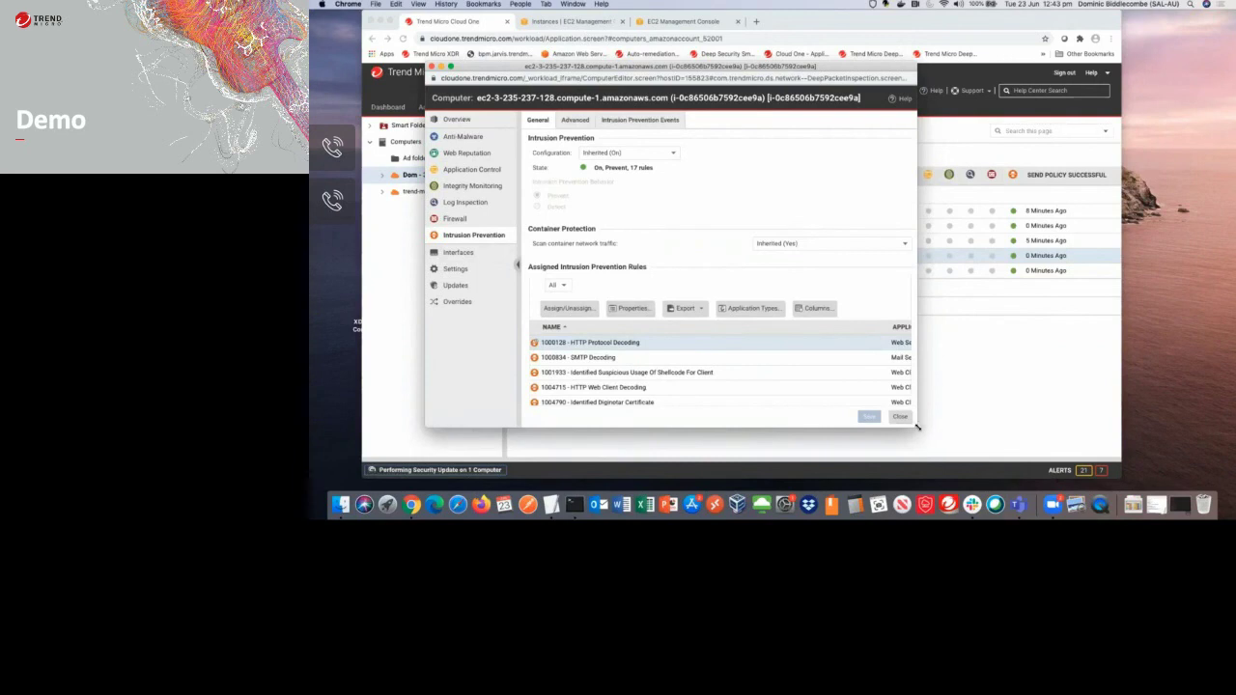
pyautogui.moveTo(915, 430); pyautogui.dragTo(967, 457)
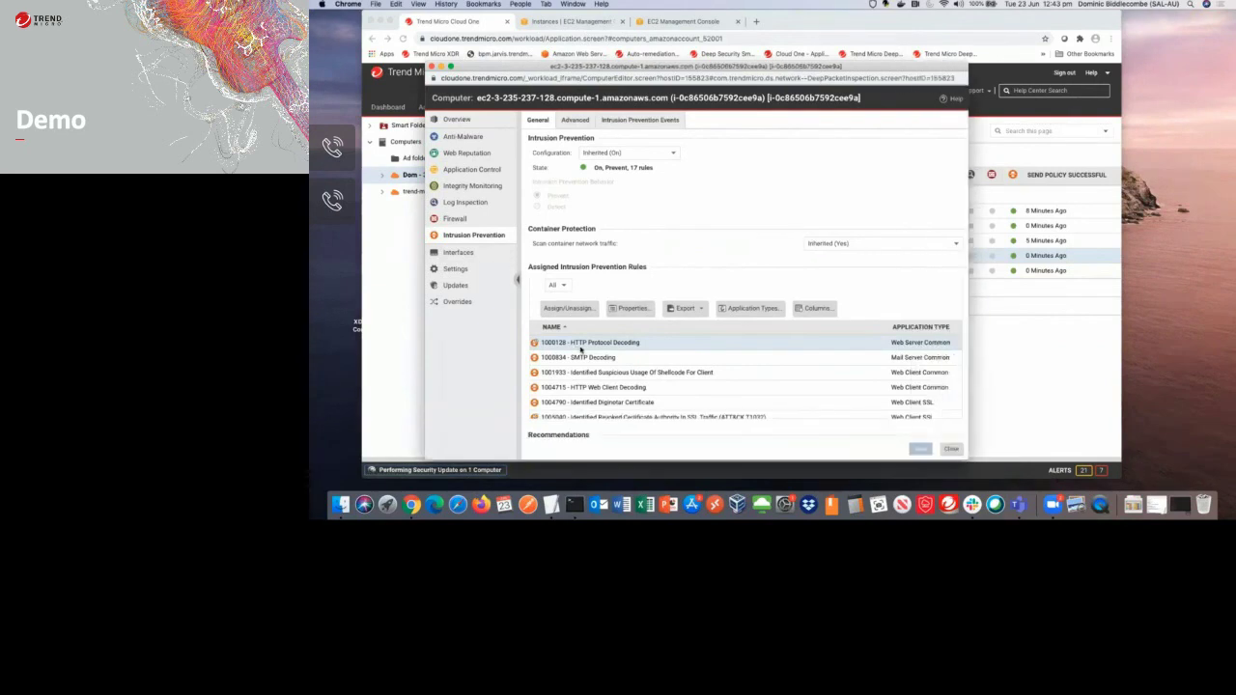
pyautogui.scroll(-3, 598, 352)
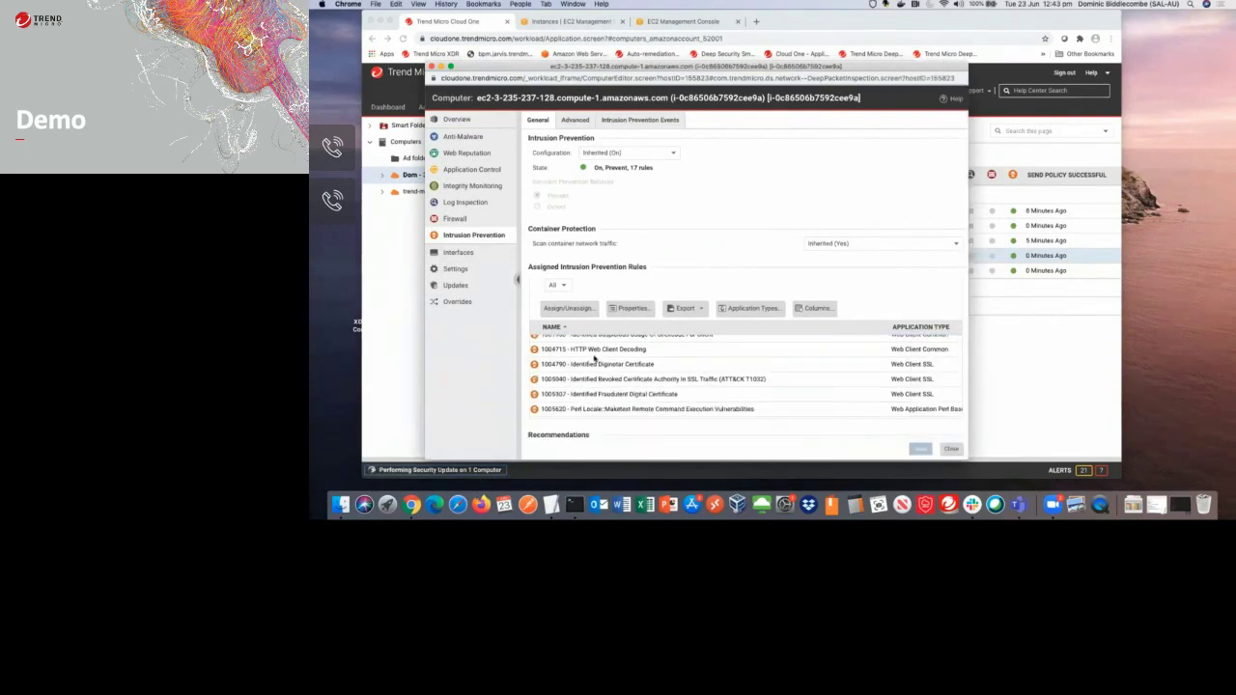
pyautogui.scroll(-3, 712, 384)
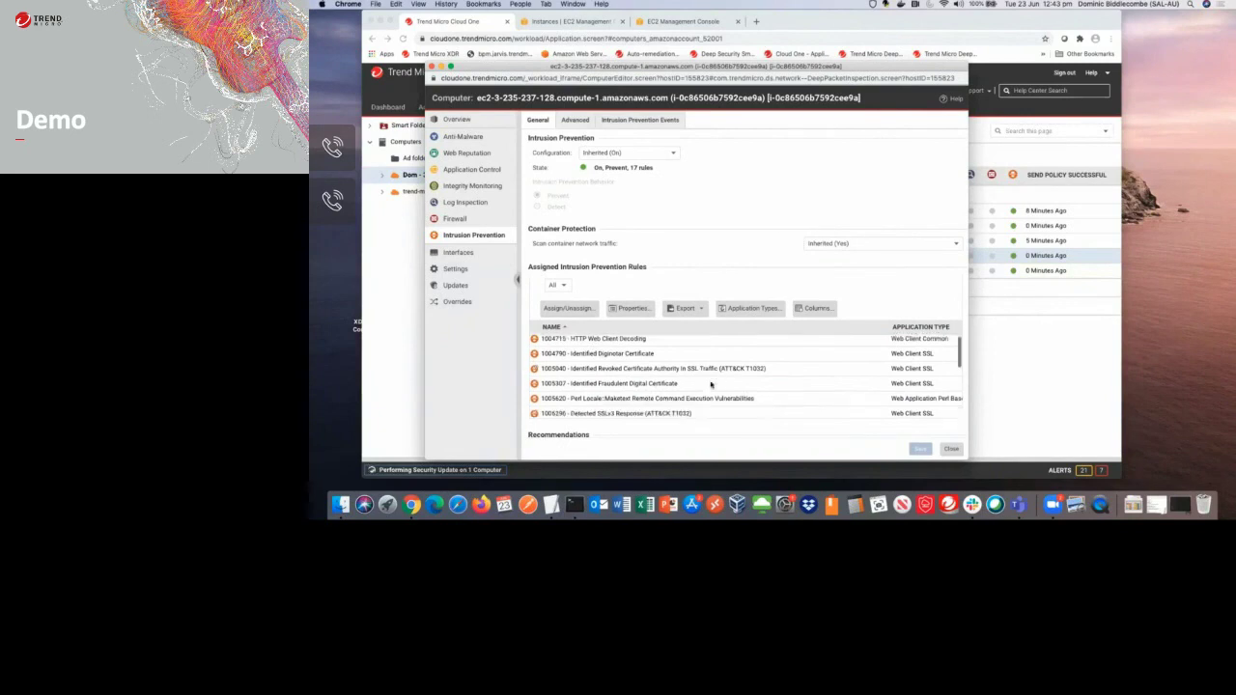
pyautogui.scroll(-5, 621, 384)
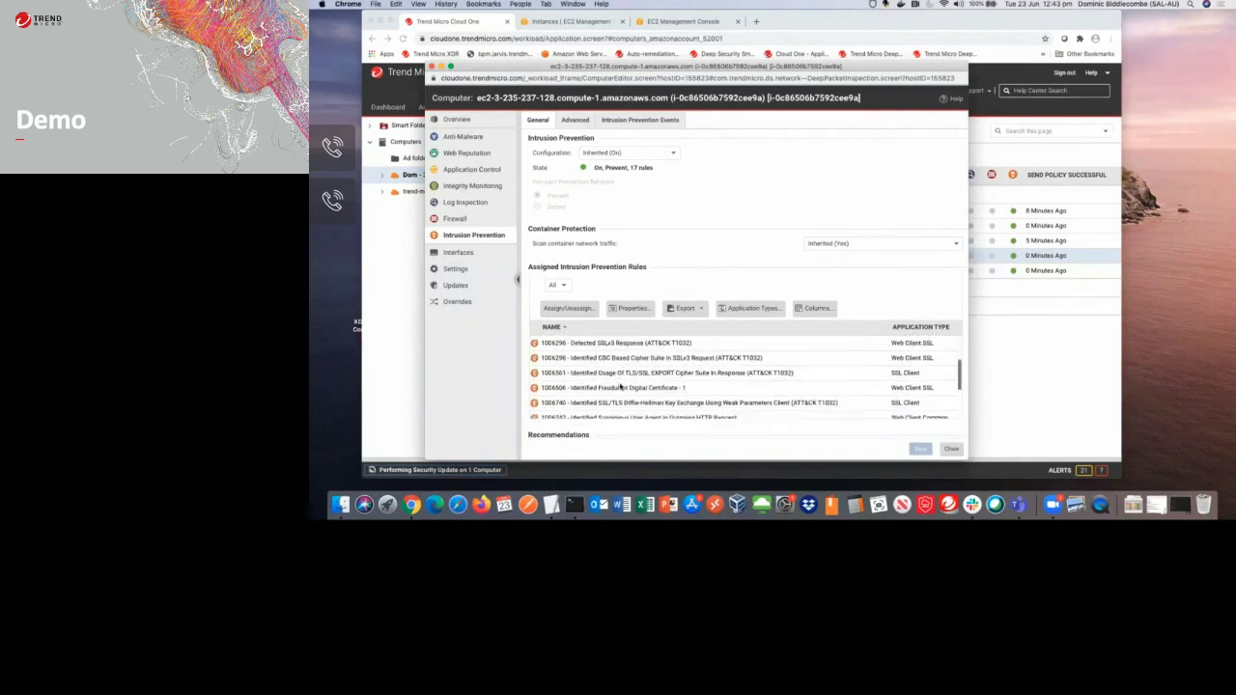
pyautogui.scroll(-2, 620, 386)
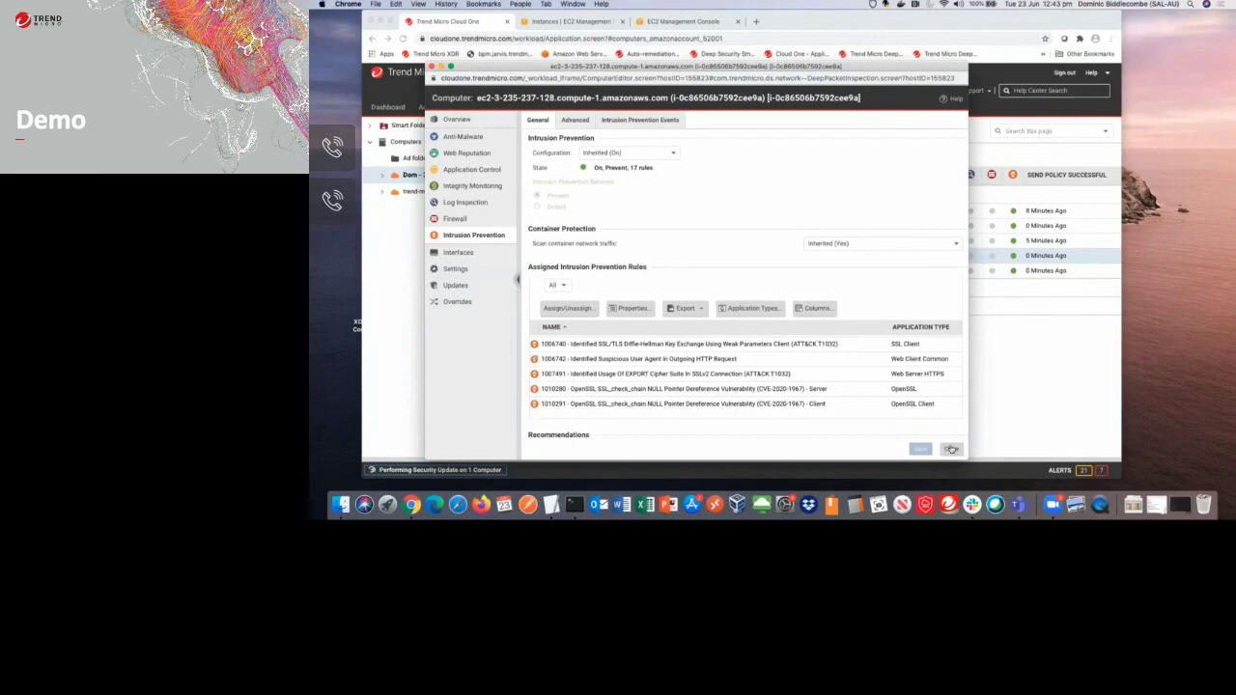
pyautogui.click(951, 449)
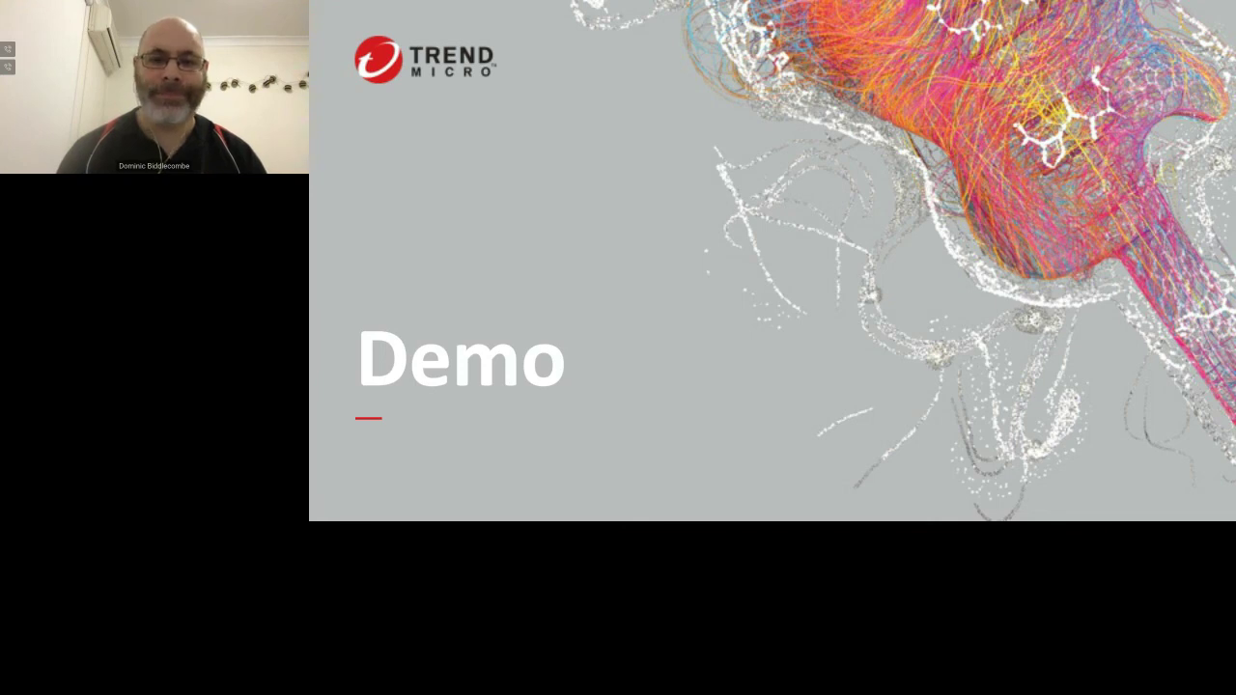
pyautogui.press('Right')
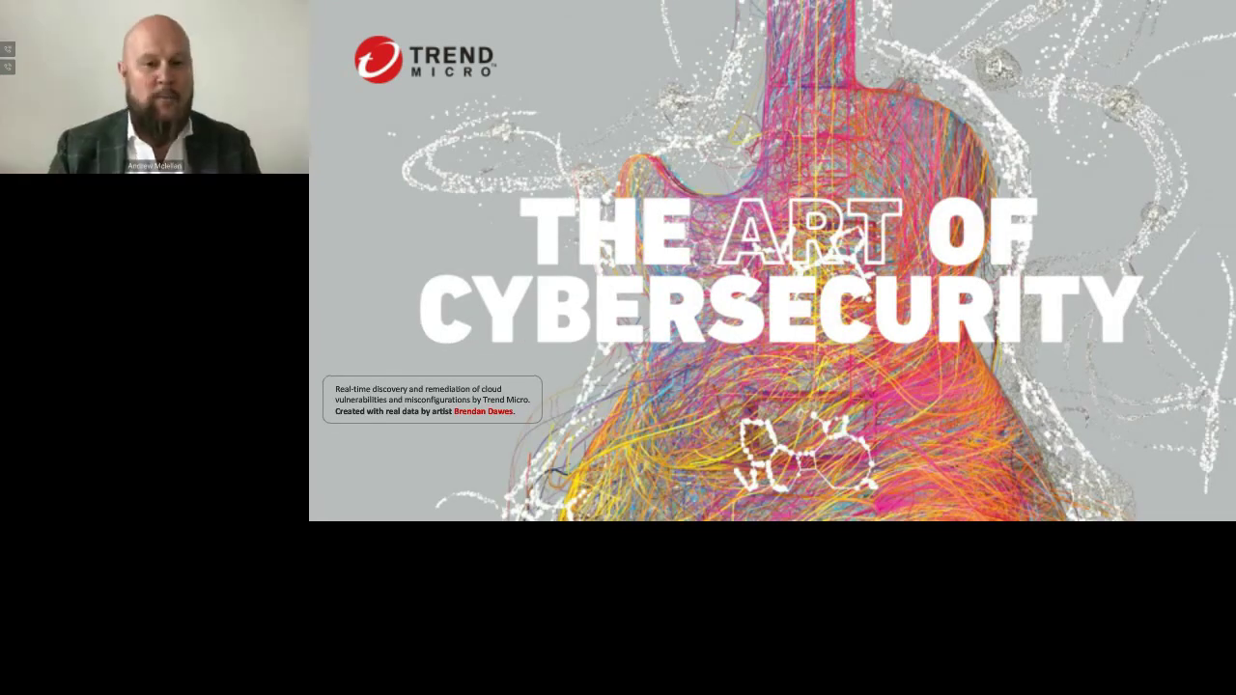